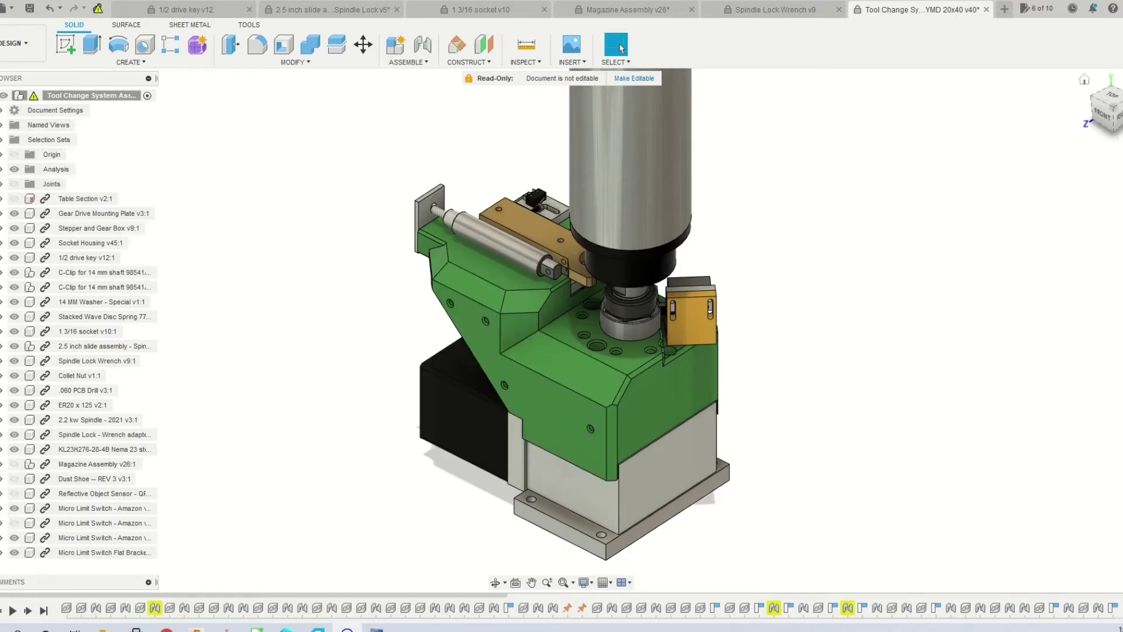
Examine the tool change system assembly from the front, back and sides, including the limit switches and actuator beside the wrench.
left_click(1118, 121)
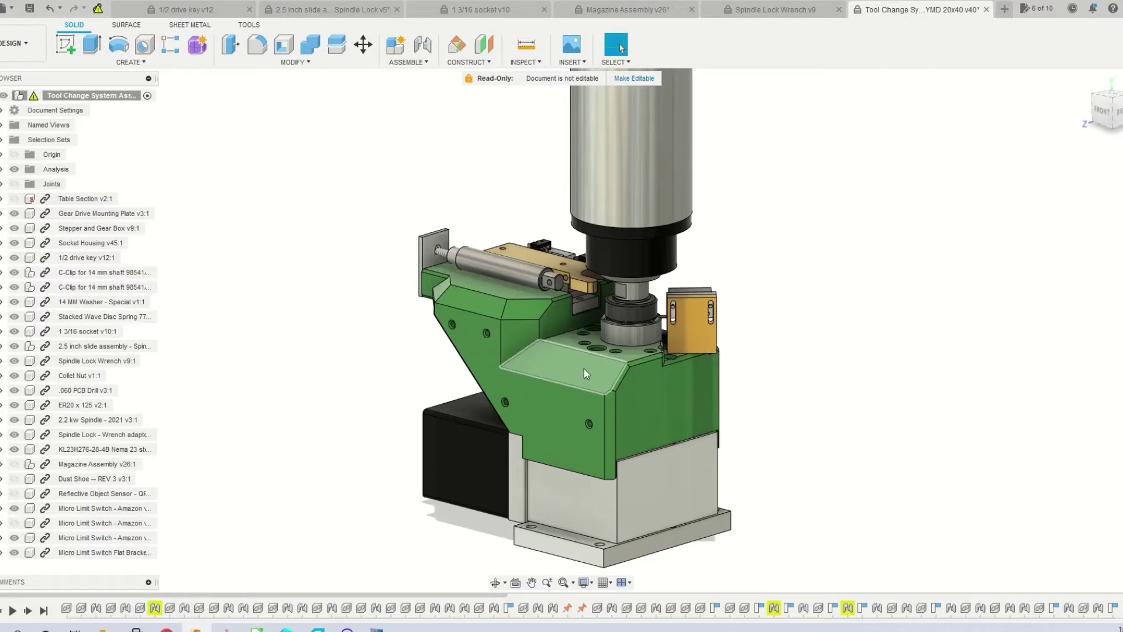
left_click(1112, 119)
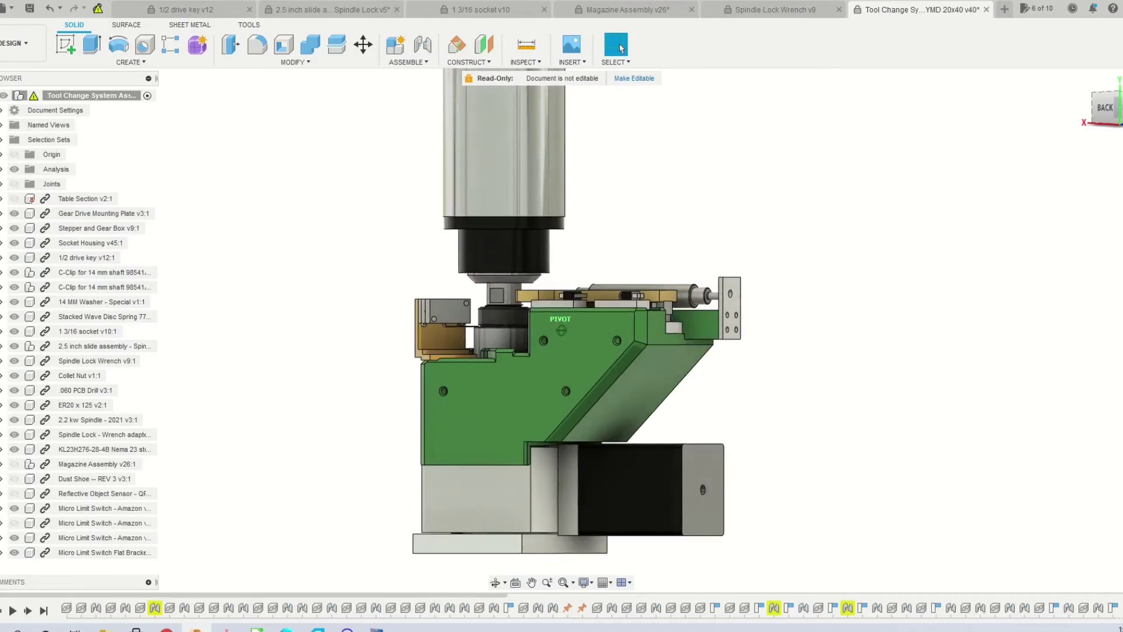
left_click(1112, 120)
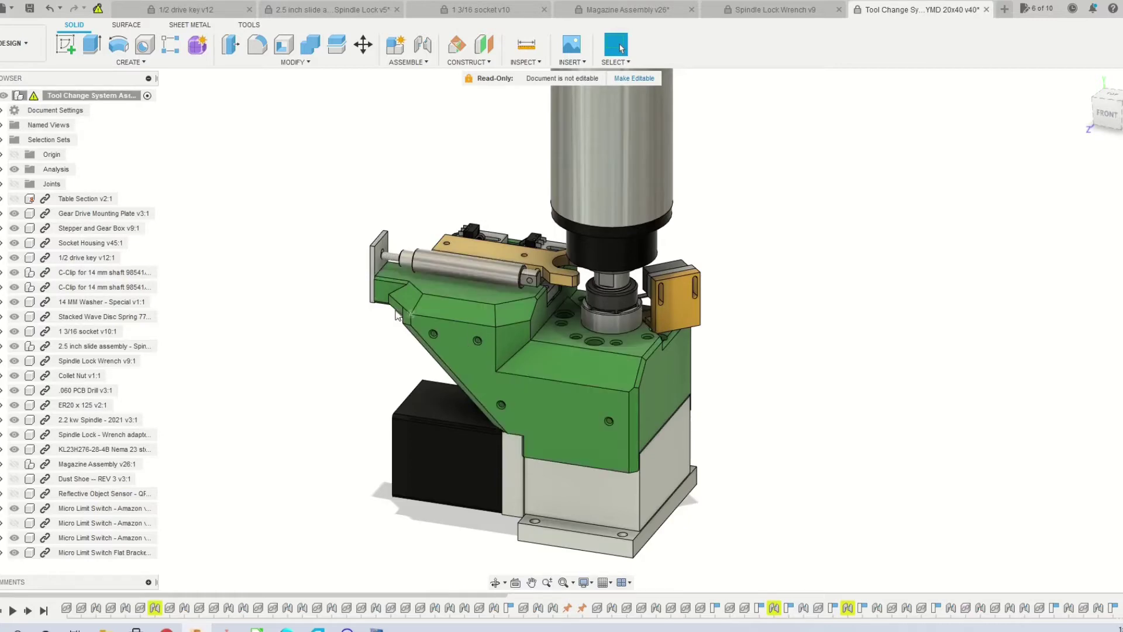
left_click_drag(560, 319, 883, 316)
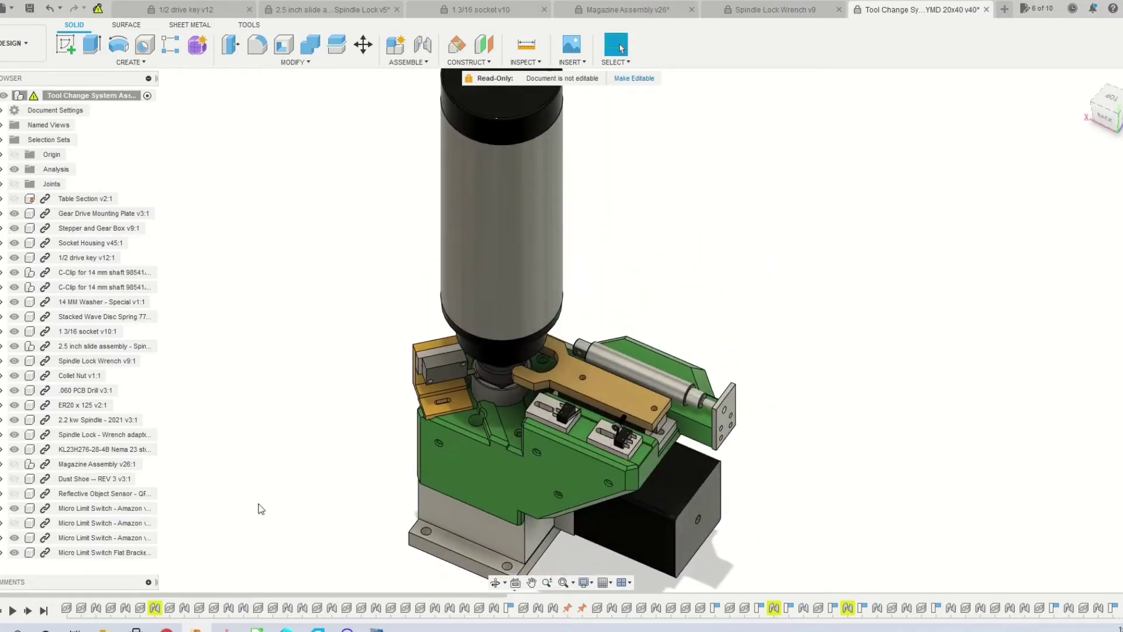
scroll(579, 525, "up", 3)
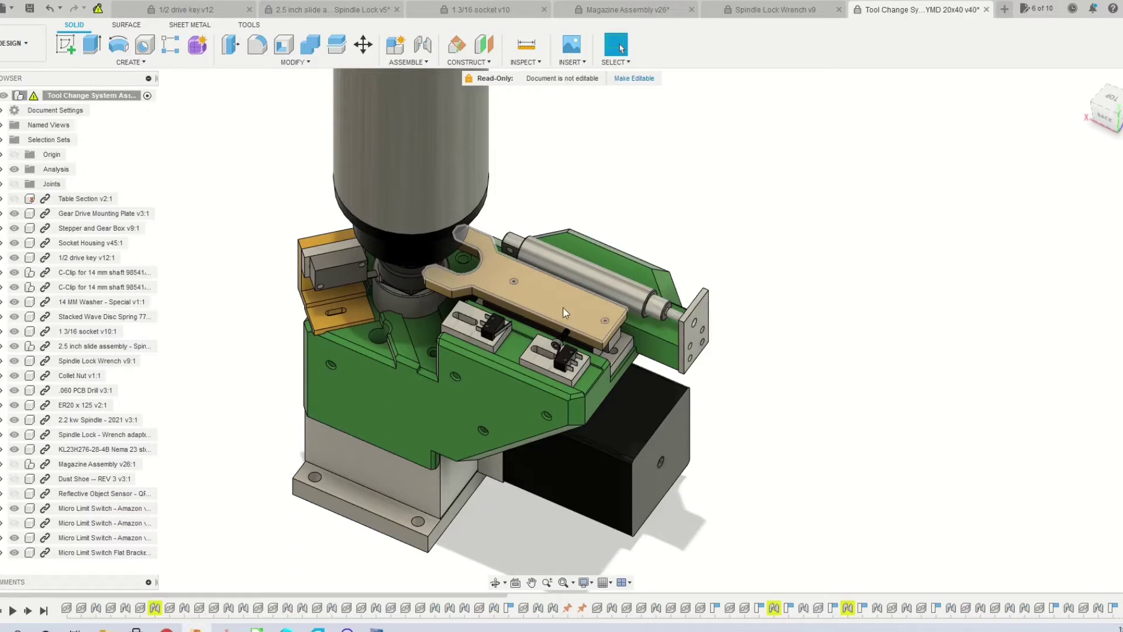
left_click(1107, 124)
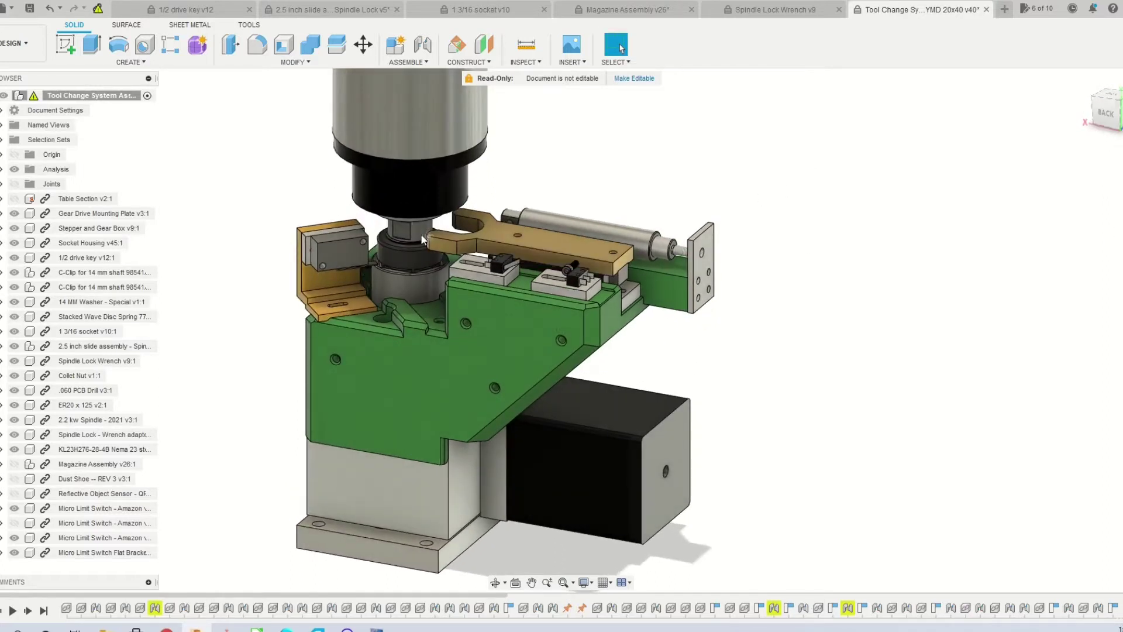
left_click_drag(430, 234, 536, 254)
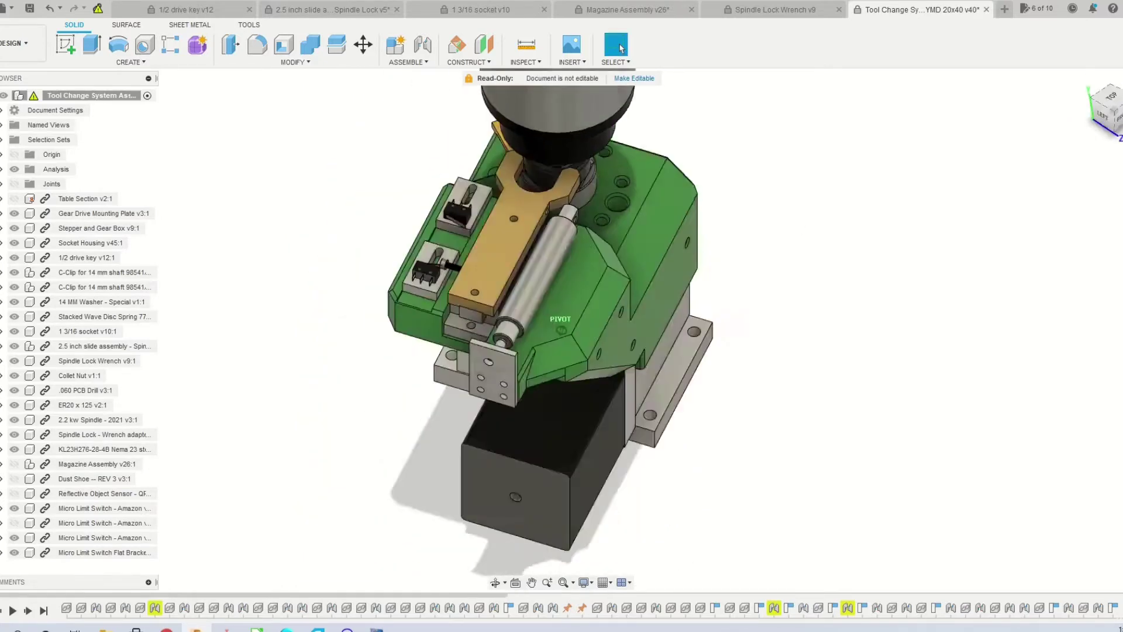
left_click_drag(842, 128, 871, 183)
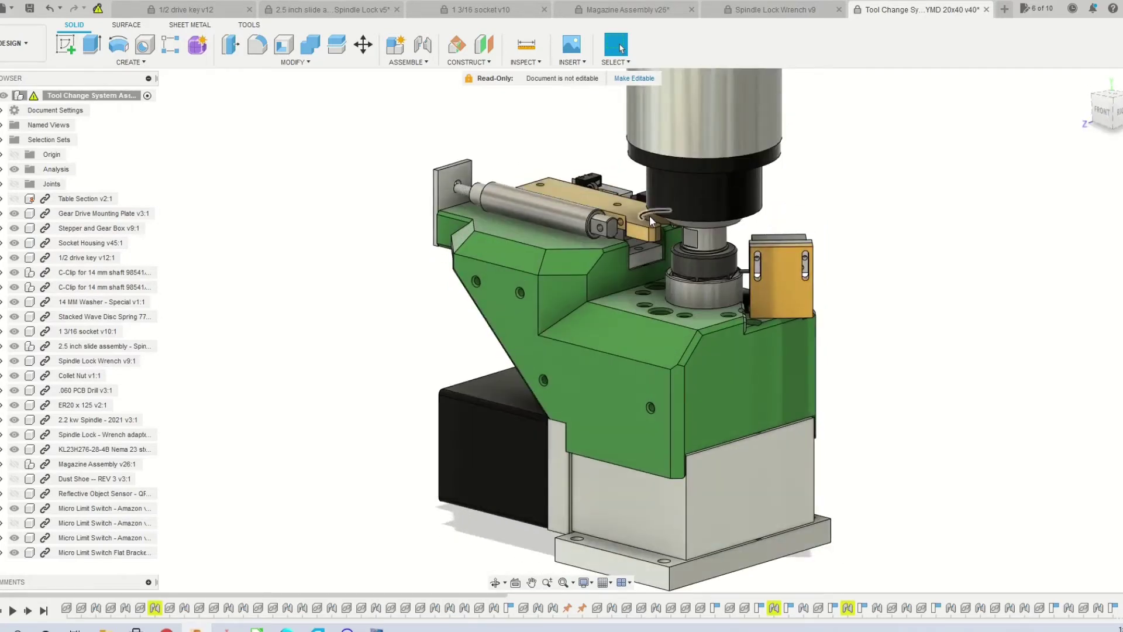
Inspect the spindle shaft's wrench flats, collet nut and socket close up, together with the spindle lock wrench and its actuator.
scroll(651, 218, "up", 10)
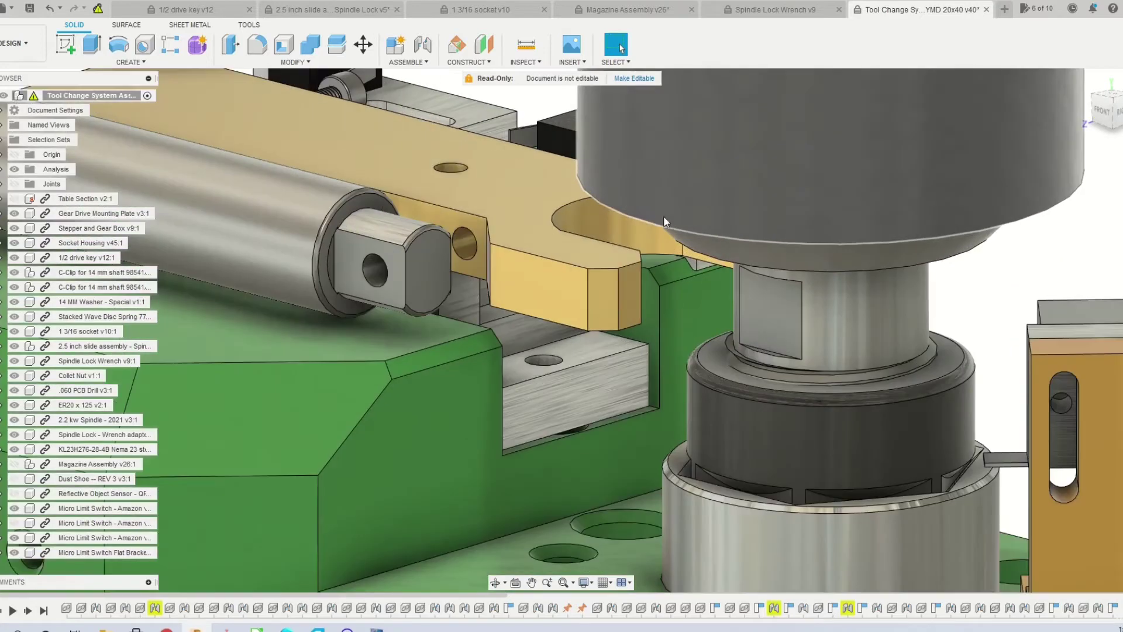
scroll(608, 244, "up", 3)
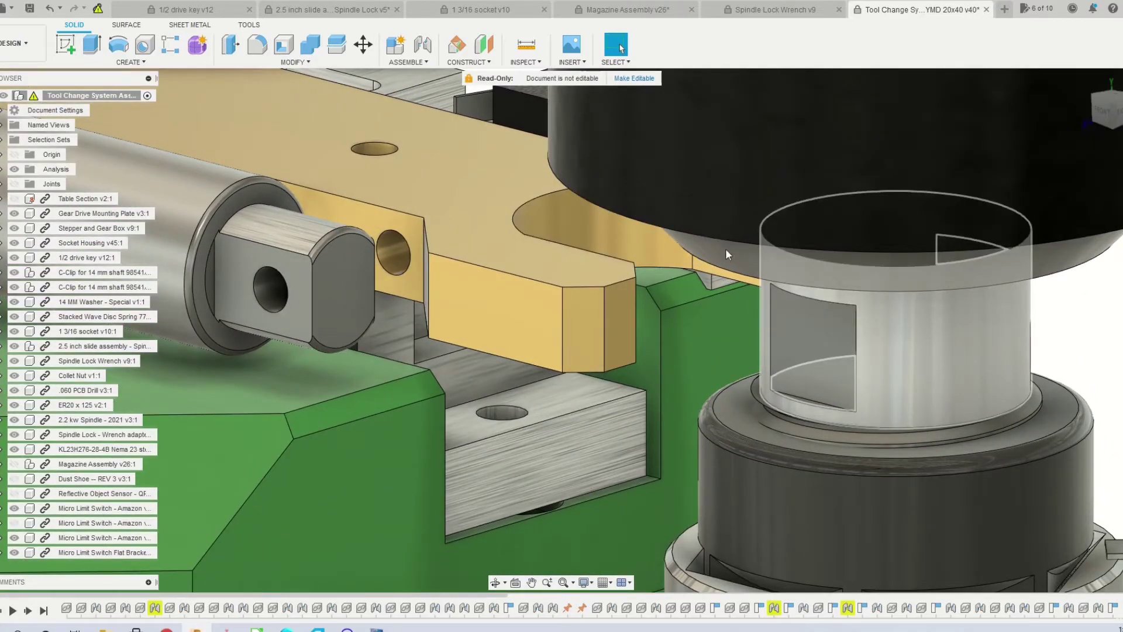
scroll(626, 269, "down", 4)
scroll(626, 278, "down", 1)
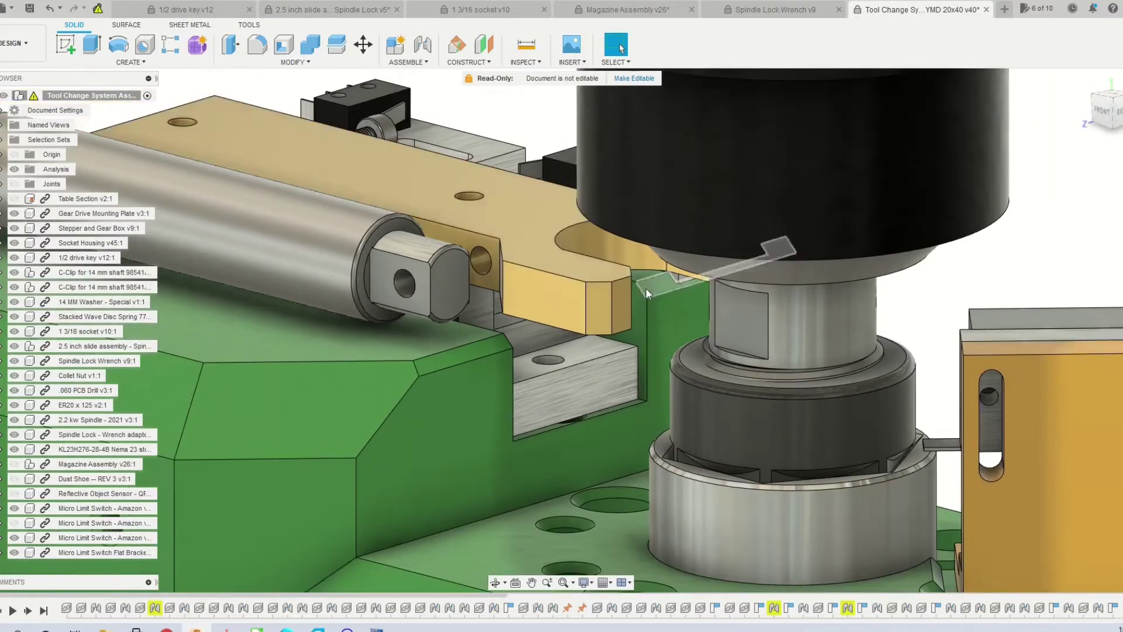
left_click_drag(1113, 109, 1093, 111)
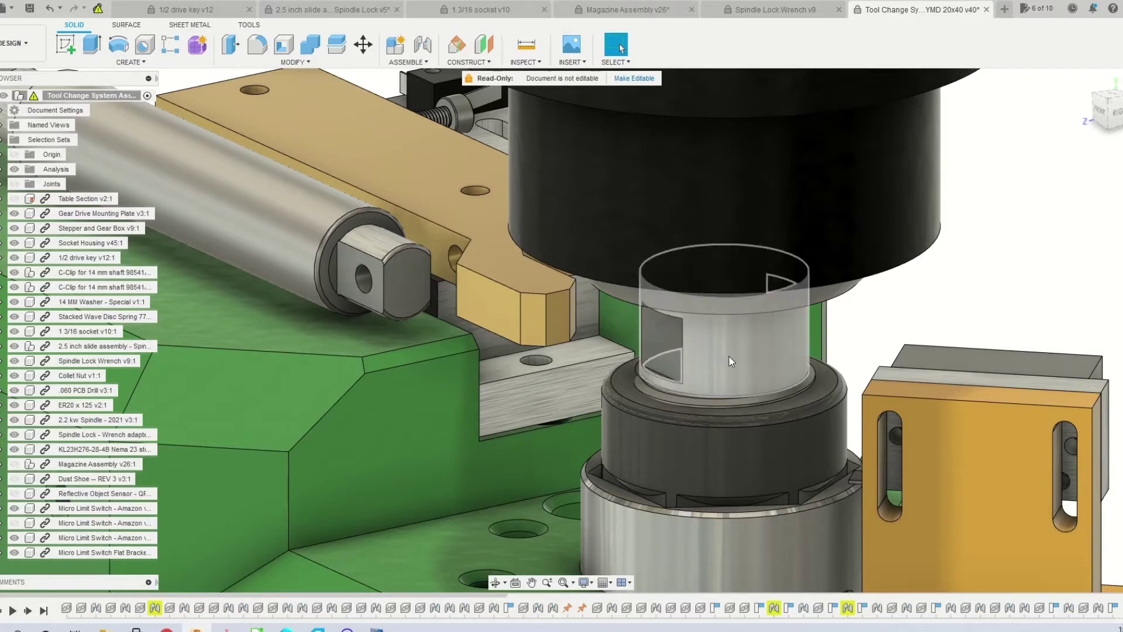
left_click(1115, 112)
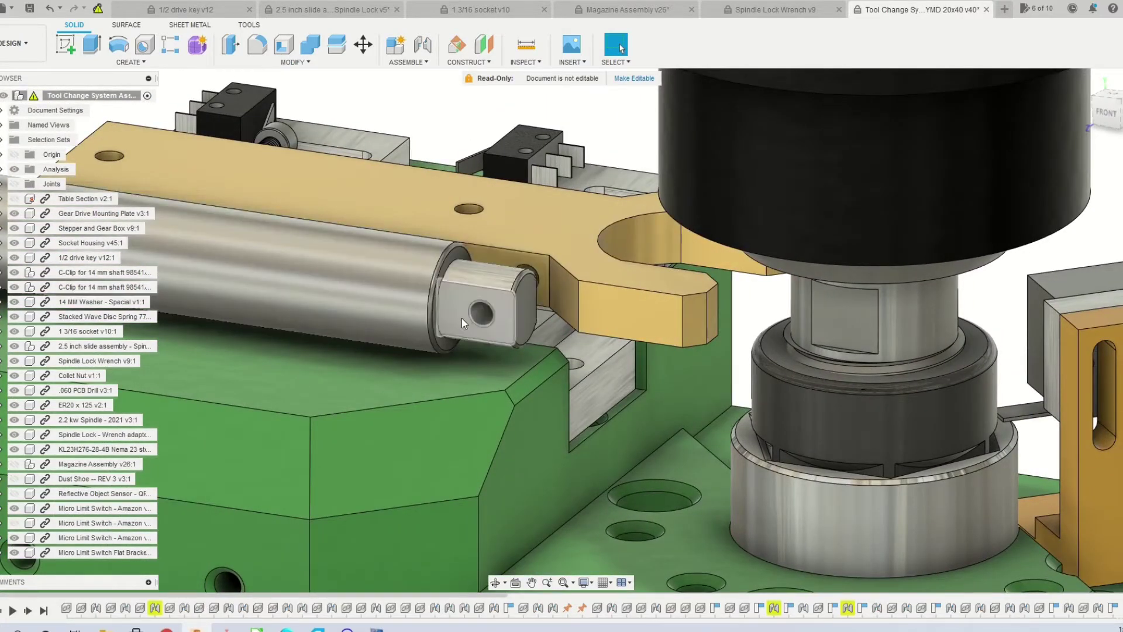
scroll(461, 317, "down", 3)
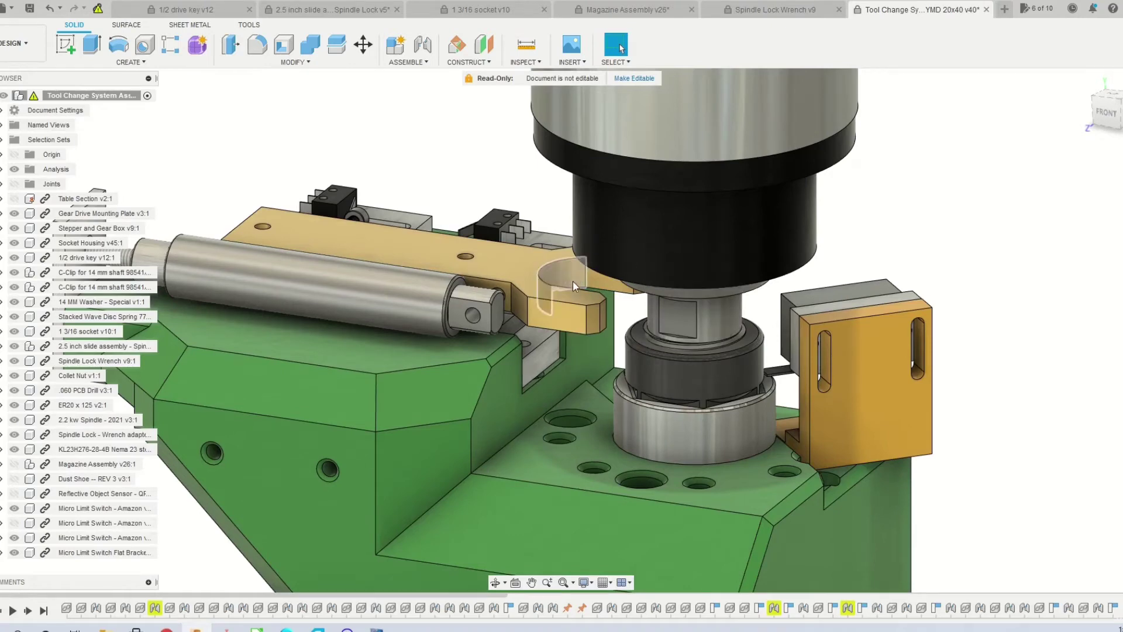
scroll(736, 325, "down", 1)
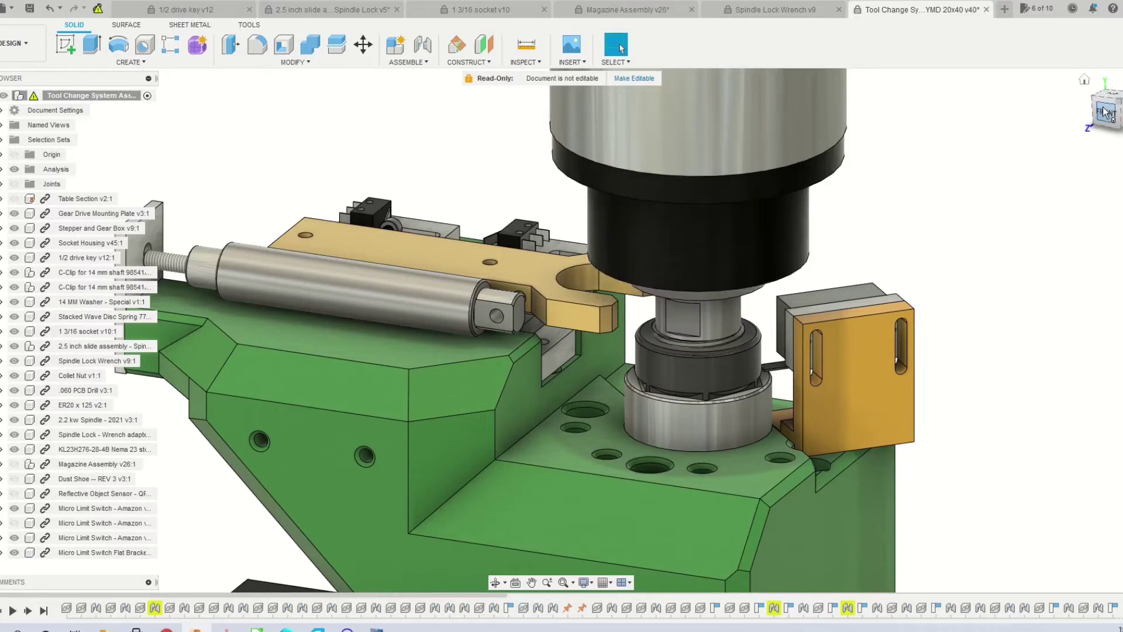
left_click_drag(1069, 114, 708, 275)
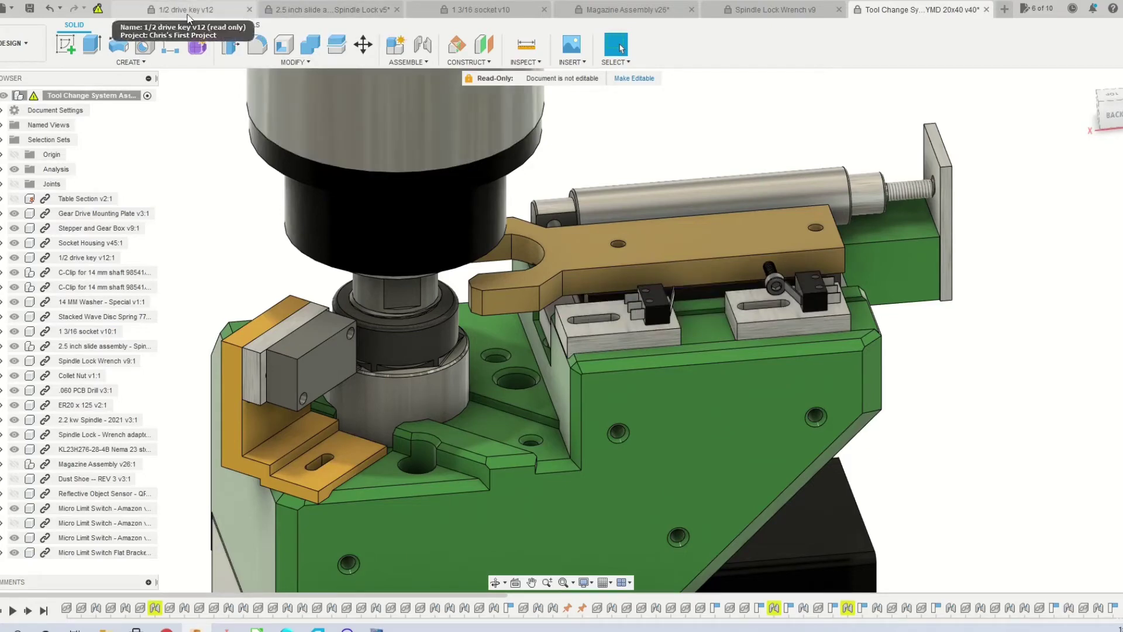
Inspect the male and female slides in the 2.5 inch slide assembly, and return to the tool change assembly.
left_click(333, 14)
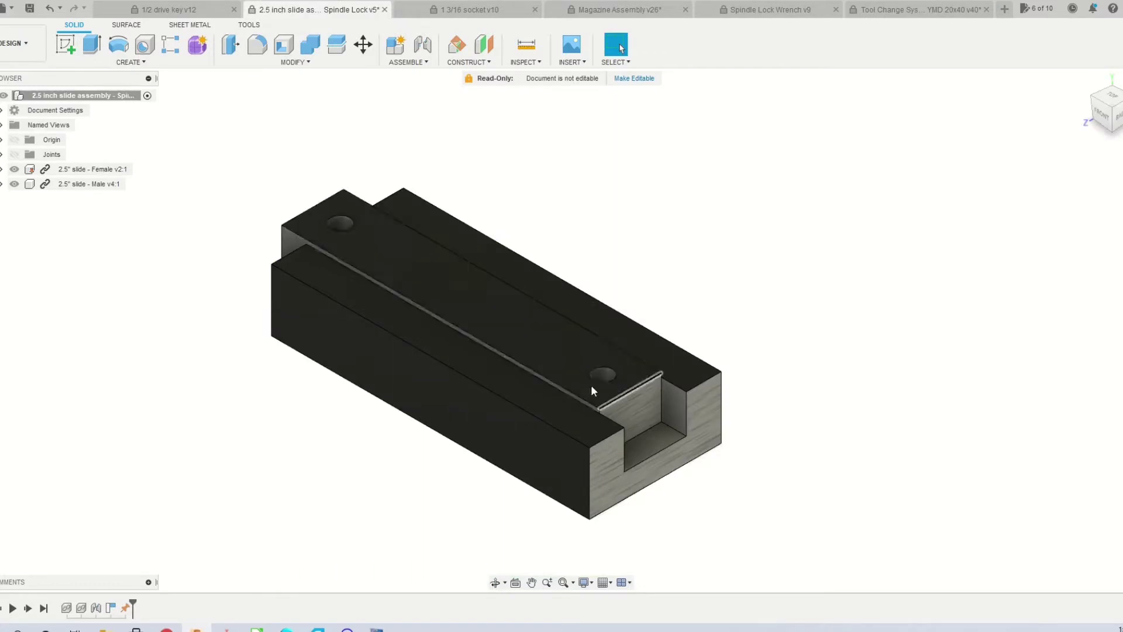
left_click_drag(670, 465, 611, 375)
left_click_drag(507, 331, 326, 220)
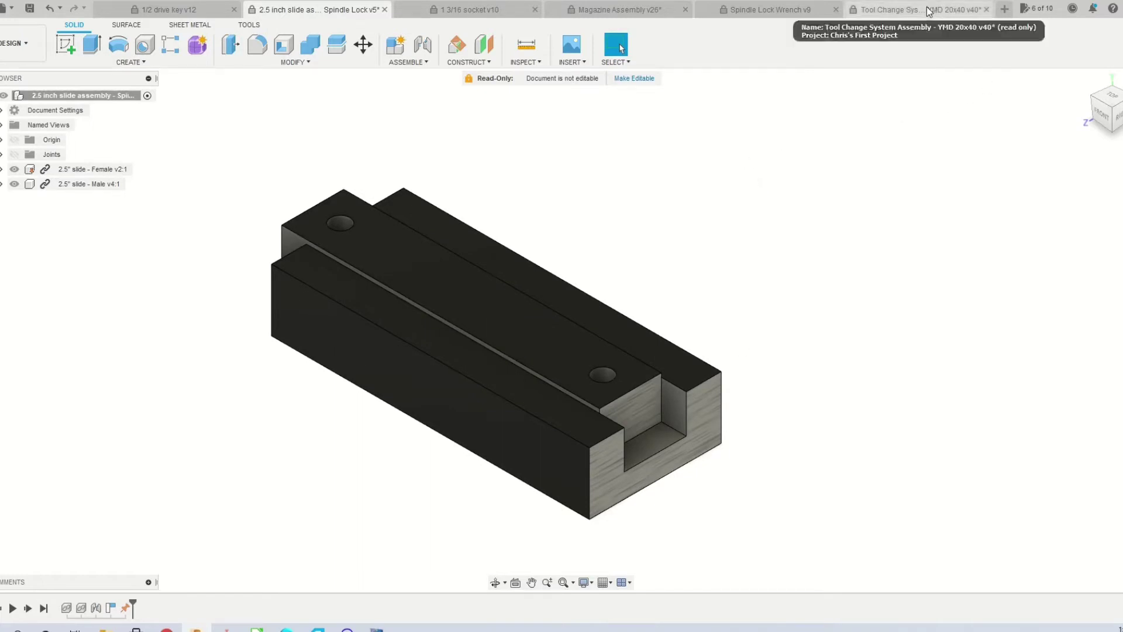
left_click(966, 9)
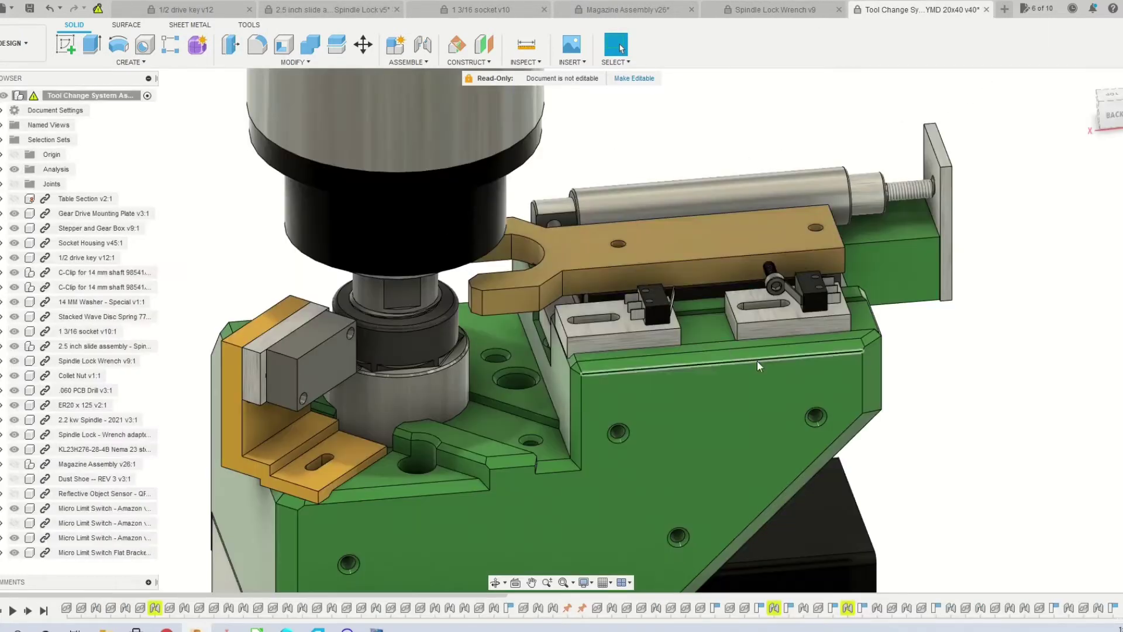
Move the spindle lock wrench along its slide onto the spindle flats and back to its retracted position.
left_click_drag(760, 262, 651, 248)
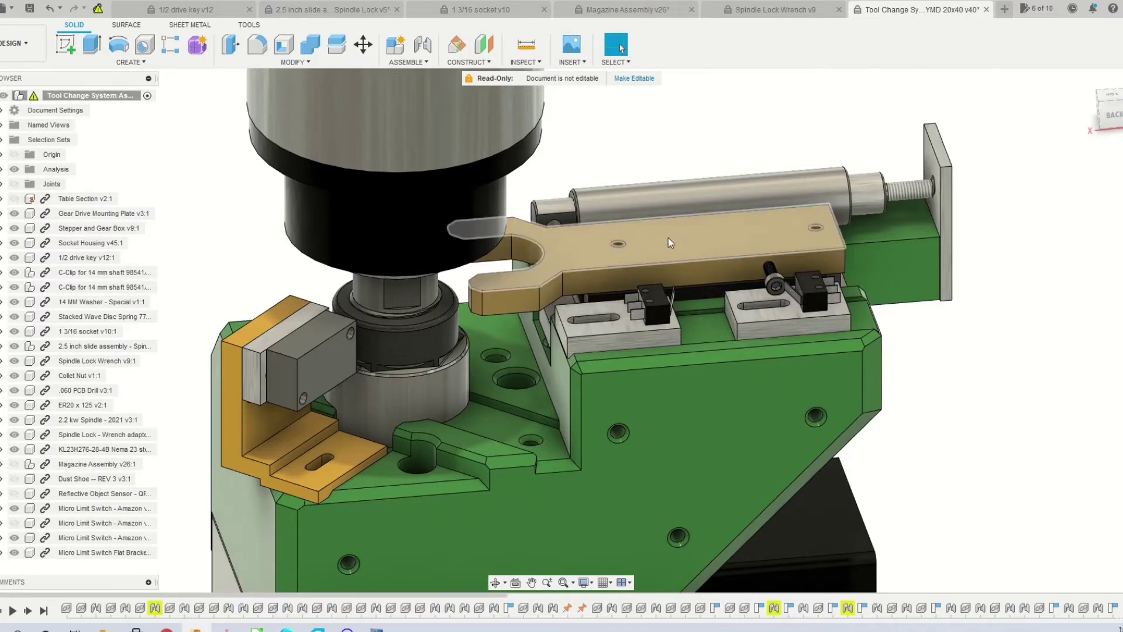
left_click_drag(667, 237, 663, 303)
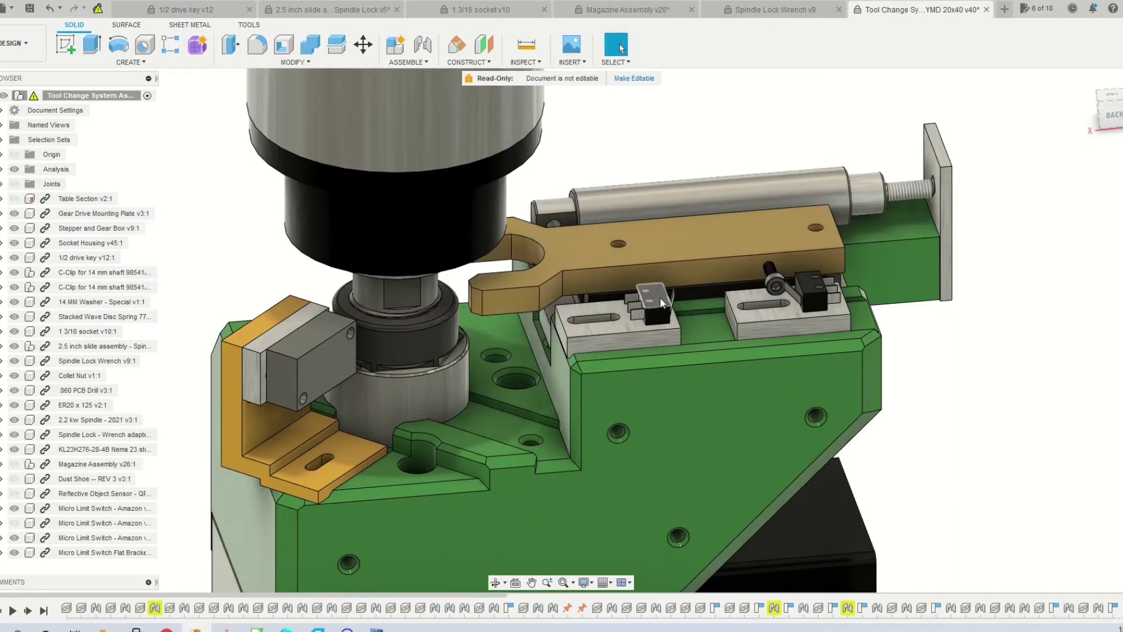
left_click_drag(589, 288, 531, 261)
left_click_drag(658, 243, 451, 272)
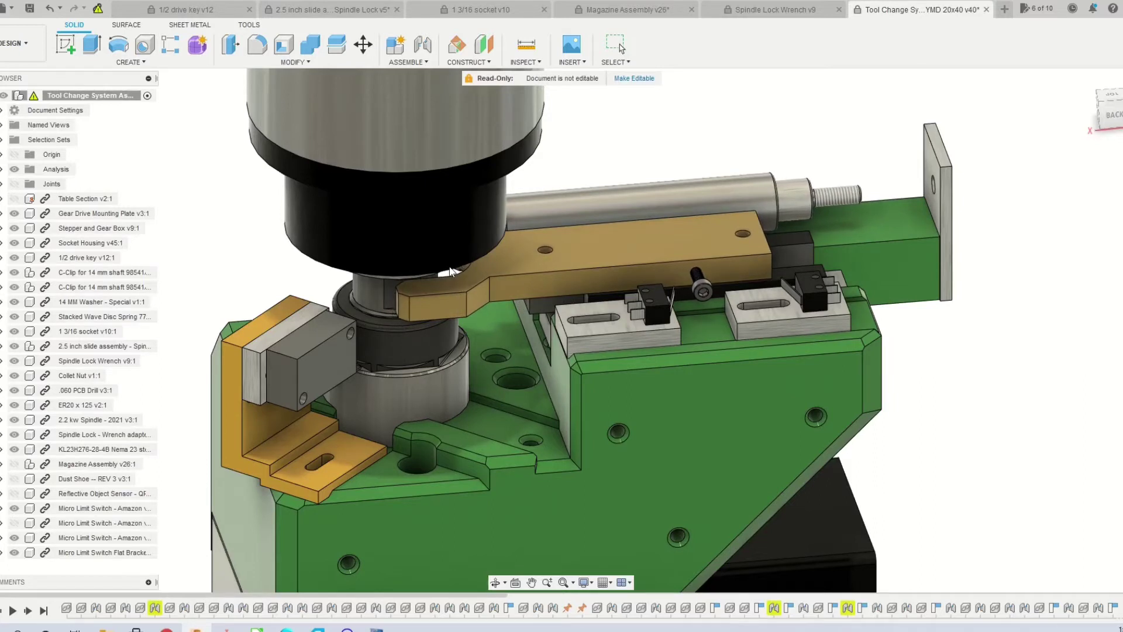
left_click_drag(453, 270, 626, 267)
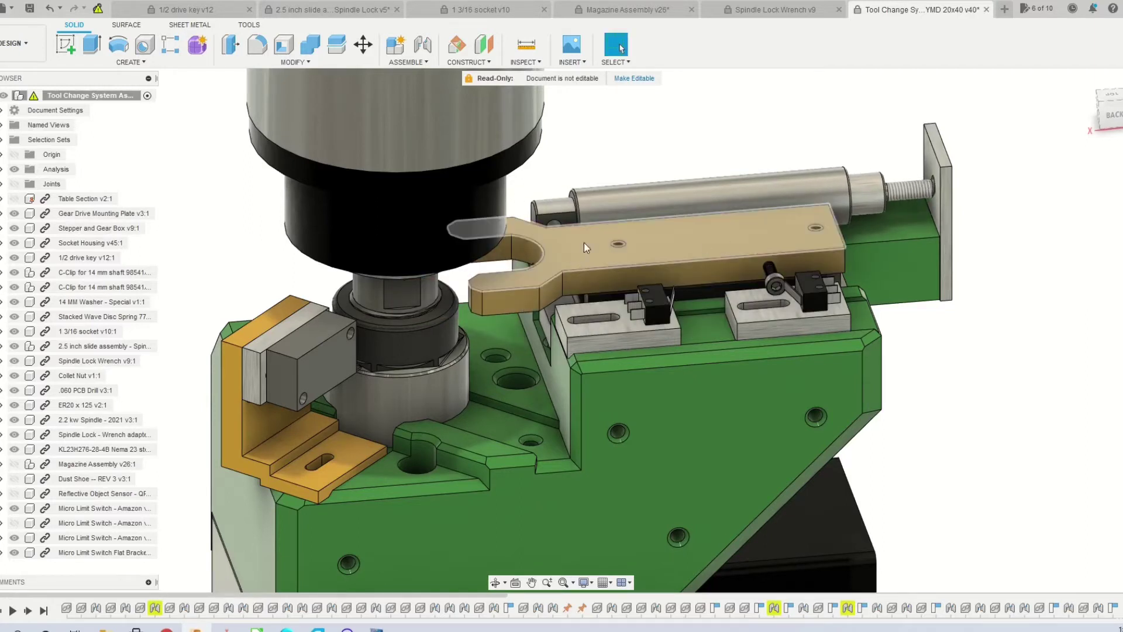
Create a section analysis from the socket housing's large front face, offset -2.50 in through the spindle and drive shaft.
left_click(1111, 117)
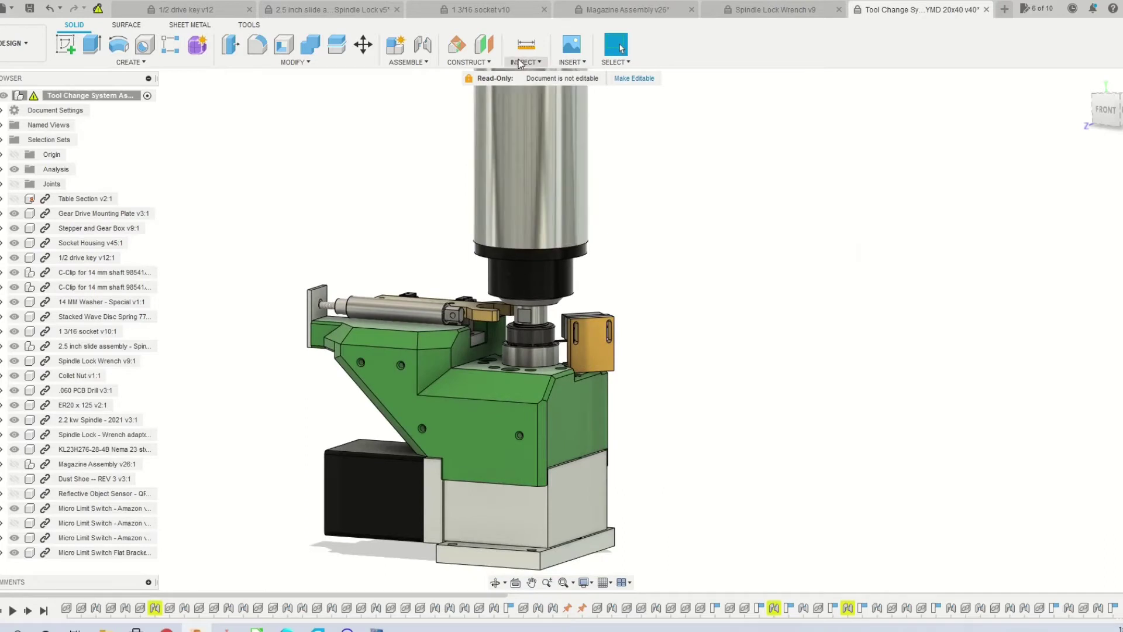
left_click(538, 62)
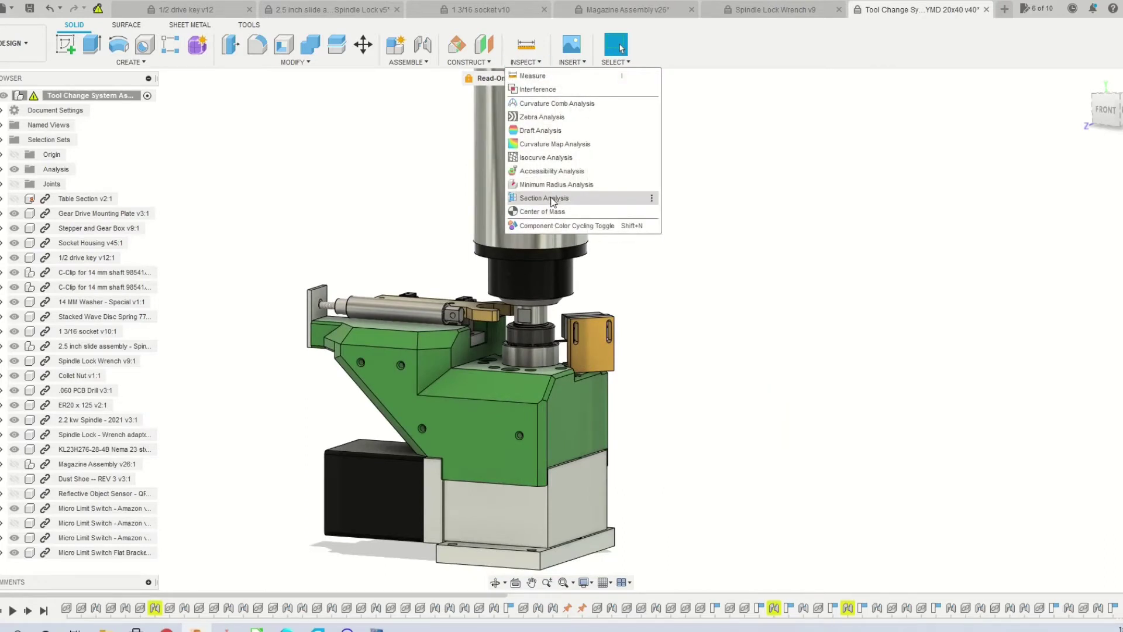
left_click(553, 199)
left_click(465, 438)
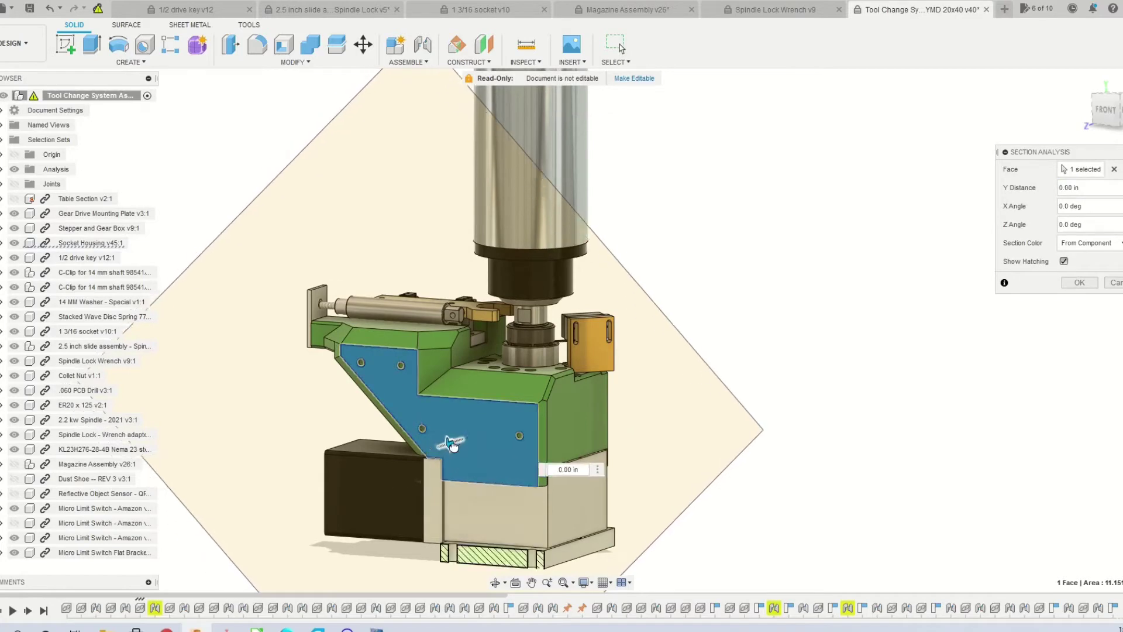
left_click_drag(452, 444, 487, 434)
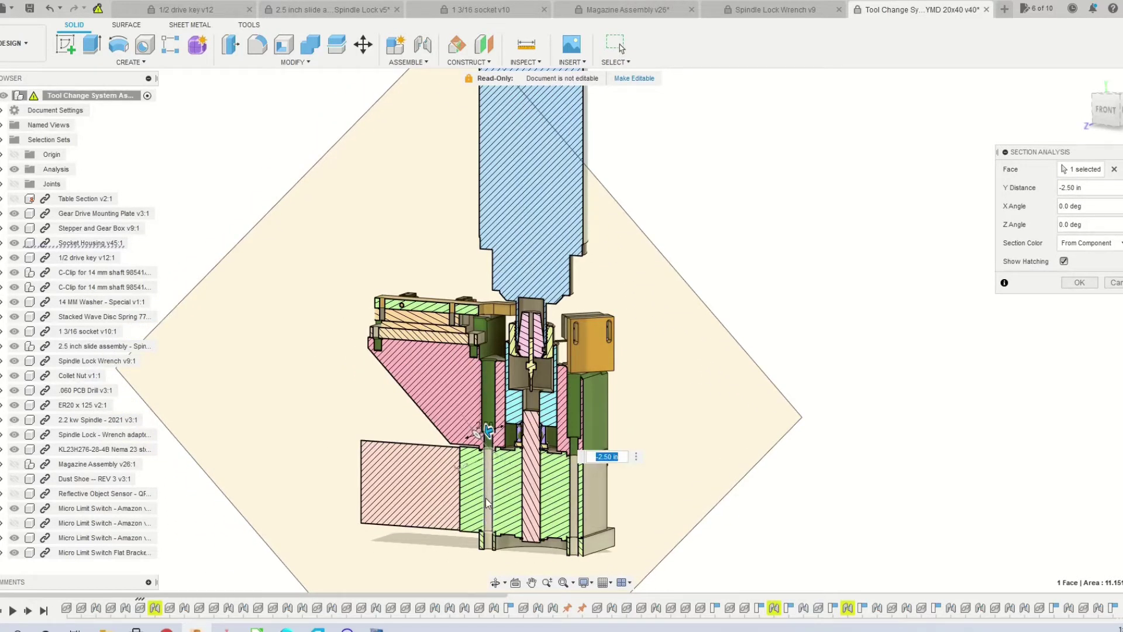
scroll(483, 500, "up", 4)
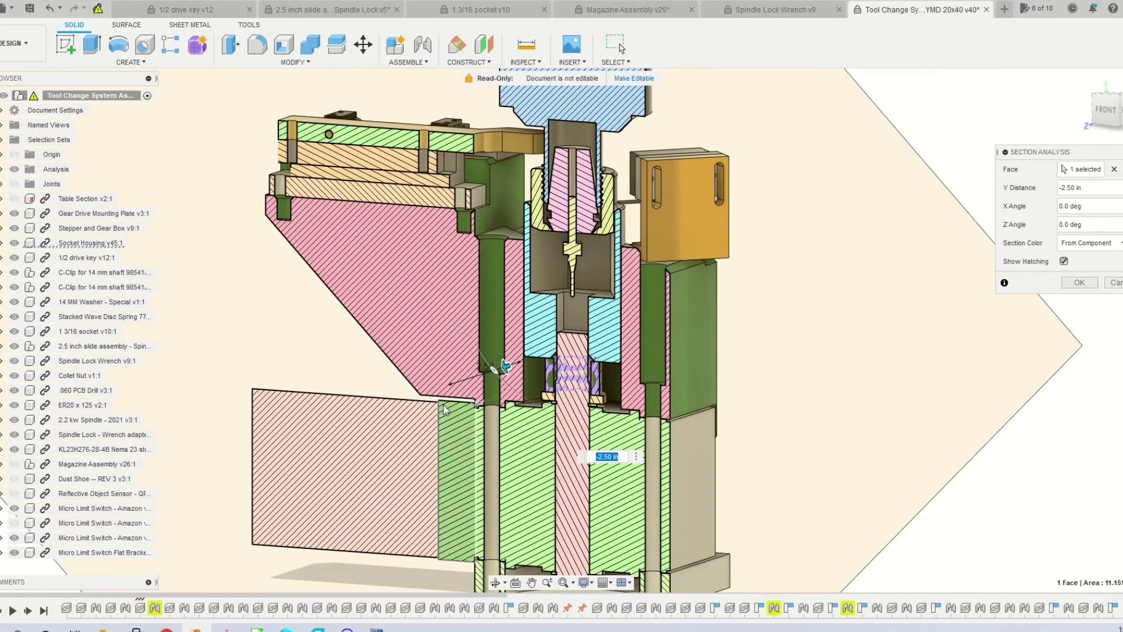
scroll(408, 373, "down", 2)
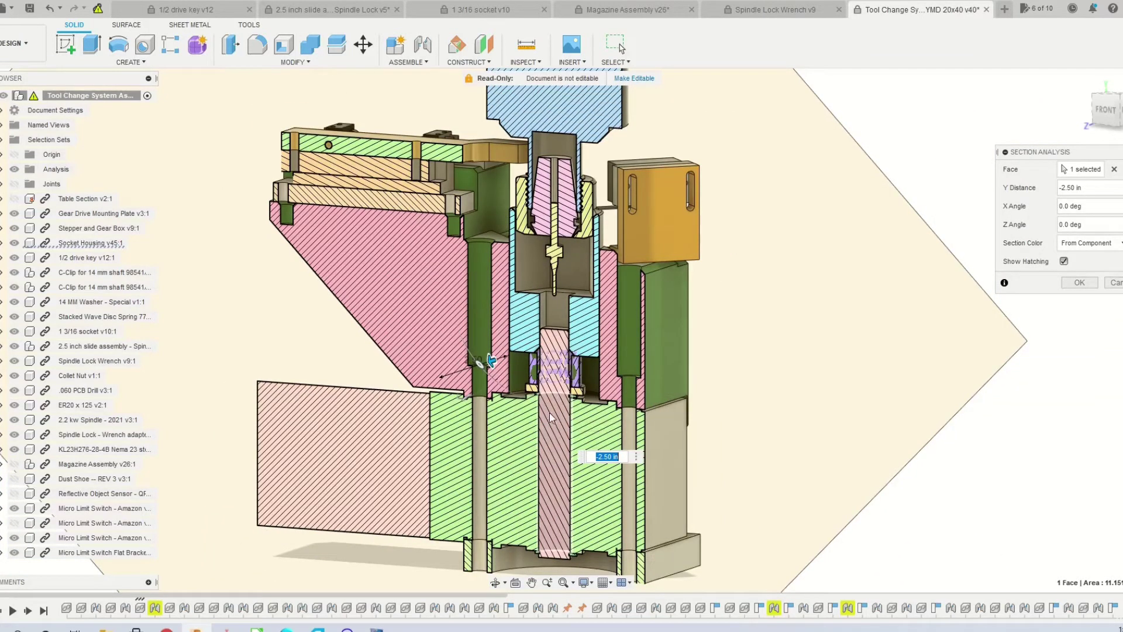
Inspect the 1/2 drive key in its own design and the C-clip at its lower end in the sectioned tool change assembly.
left_click(197, 9)
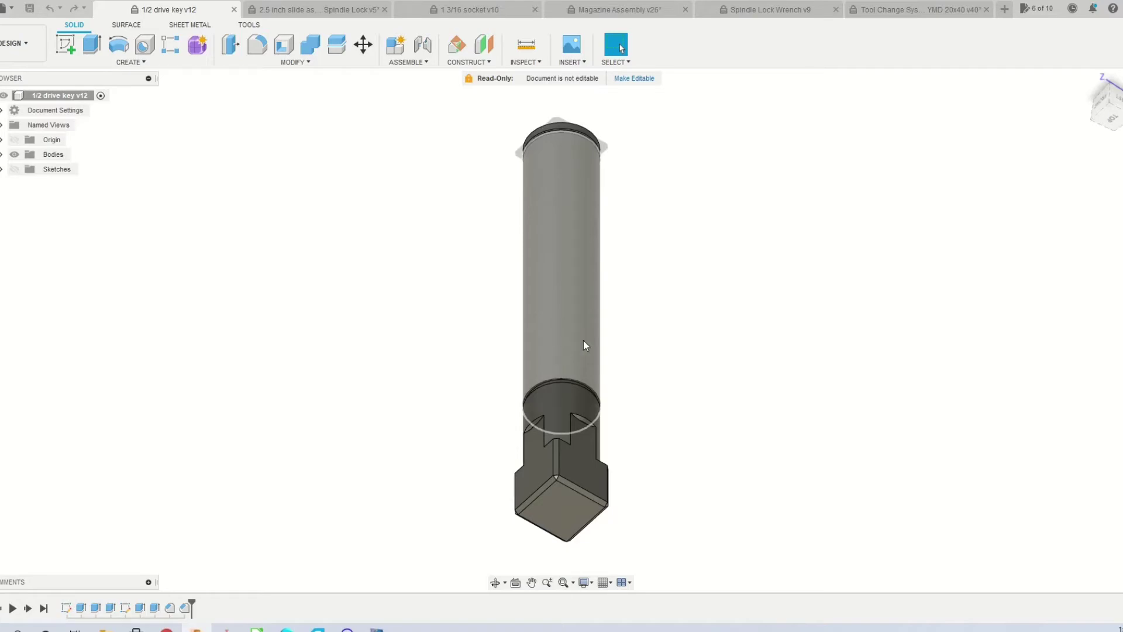
left_click(932, 10)
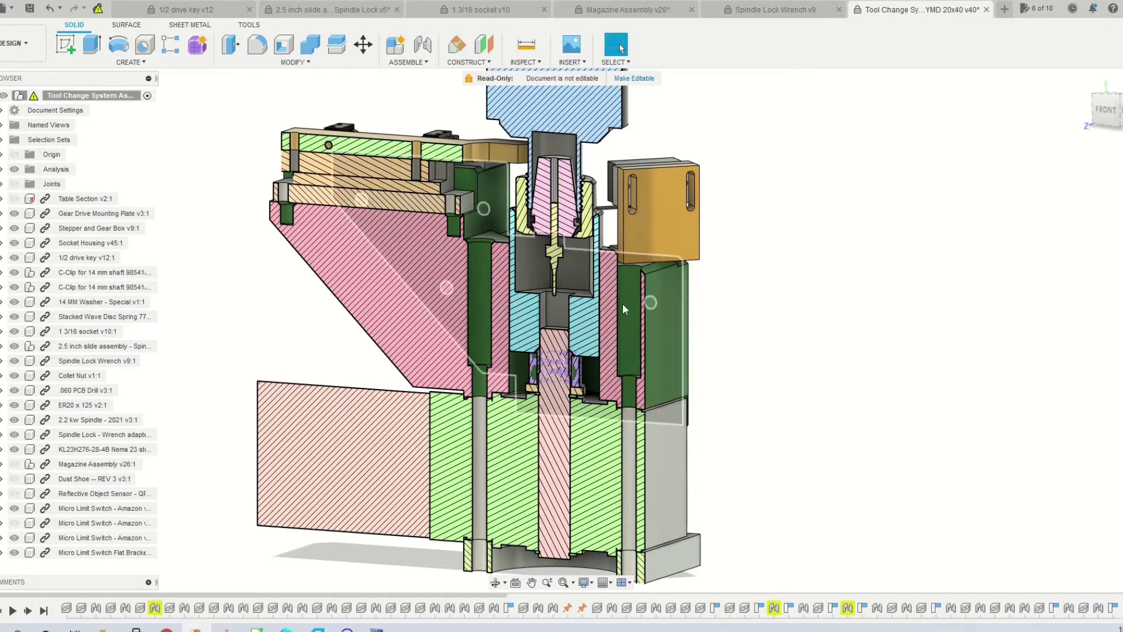
scroll(591, 562, "down", 3)
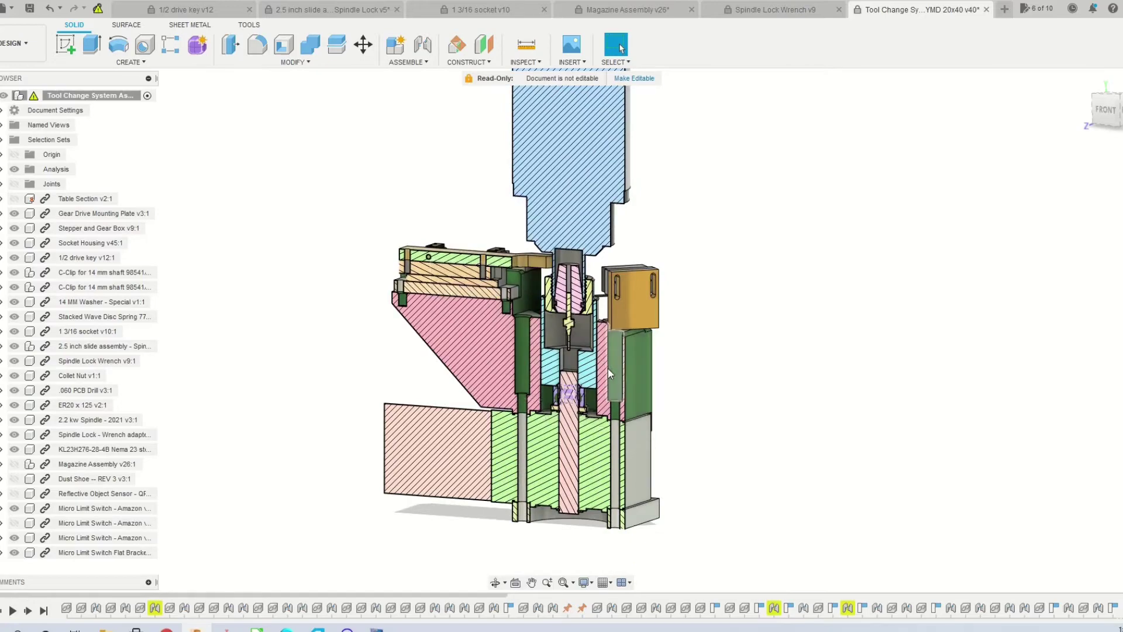
scroll(554, 575, "up", 4)
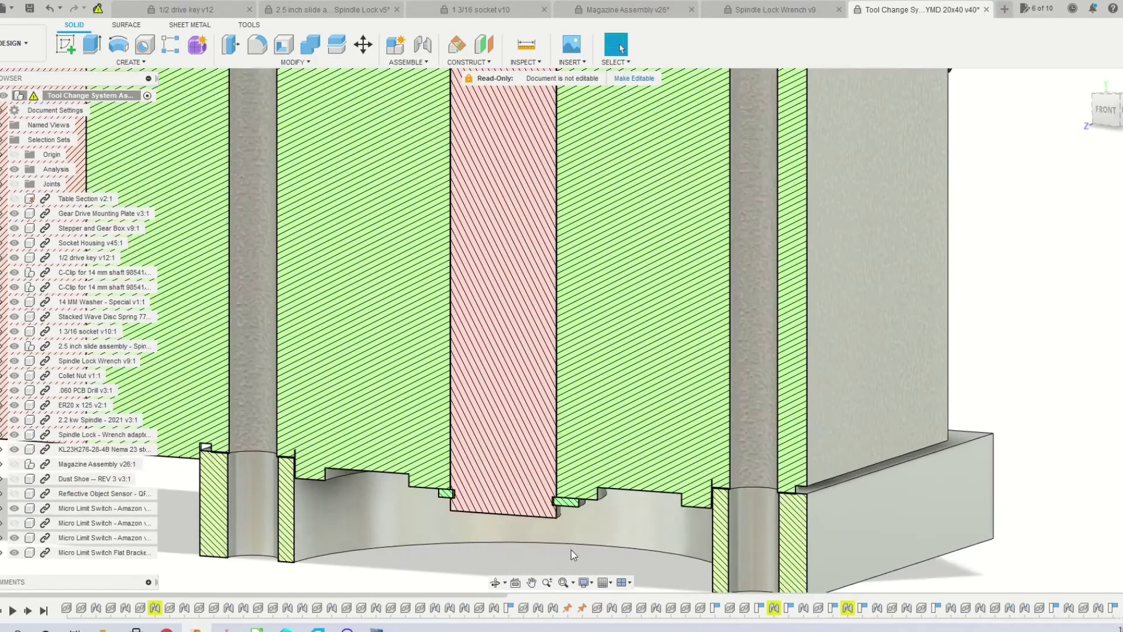
scroll(573, 503, "up", 5)
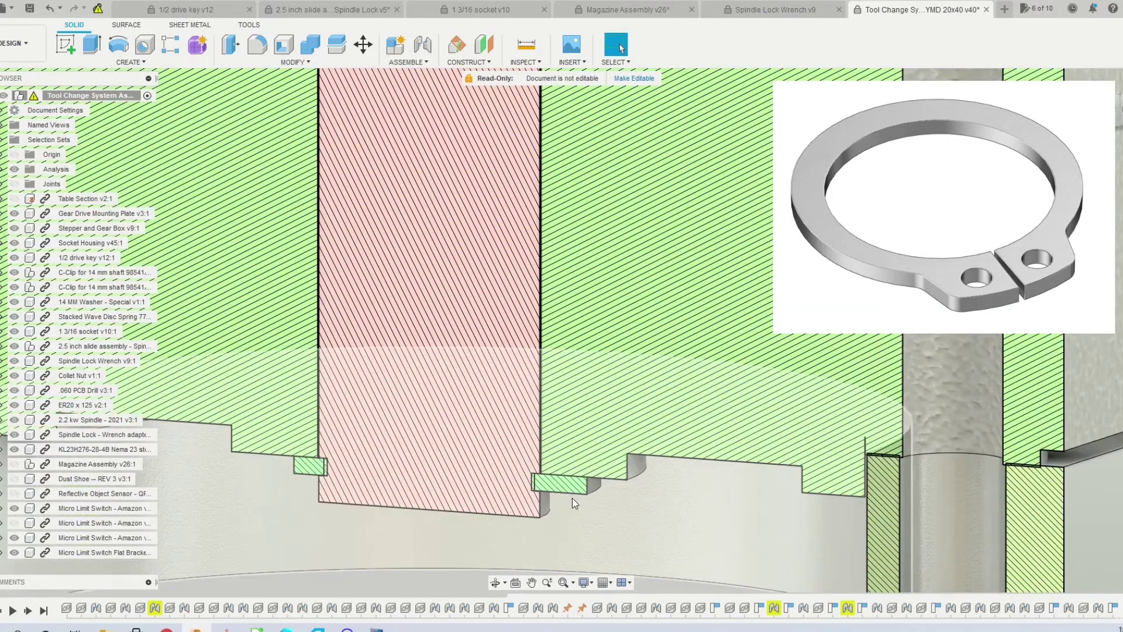
scroll(572, 502, "up", 2)
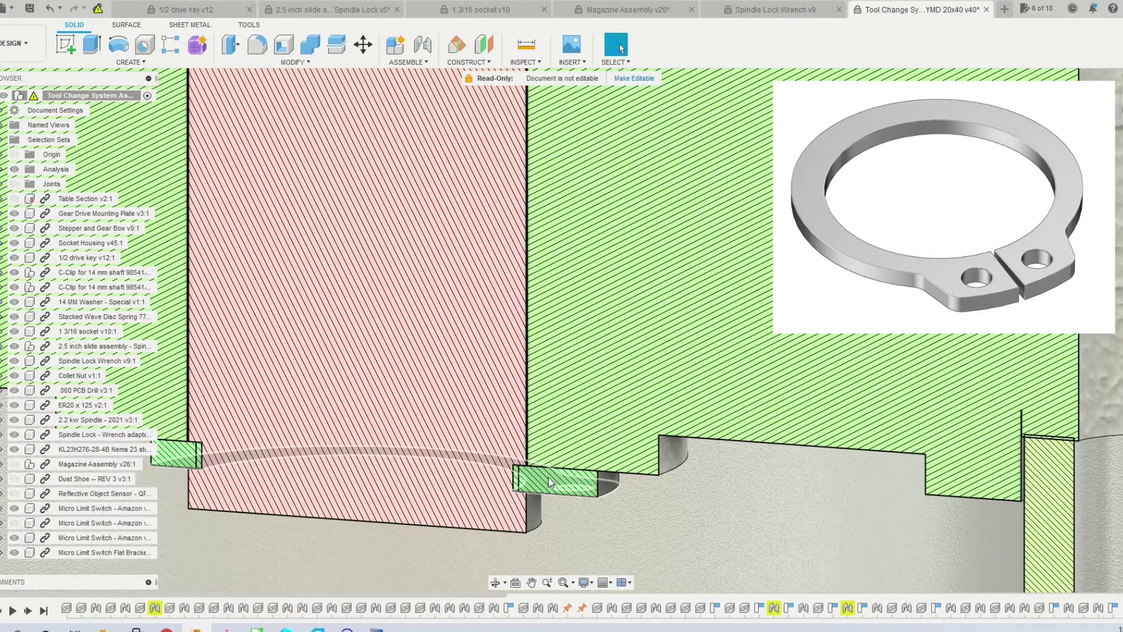
Inspect the upper C-clip and the 14 mm washer resting on it around the drive key in section.
scroll(549, 476, "down", 5)
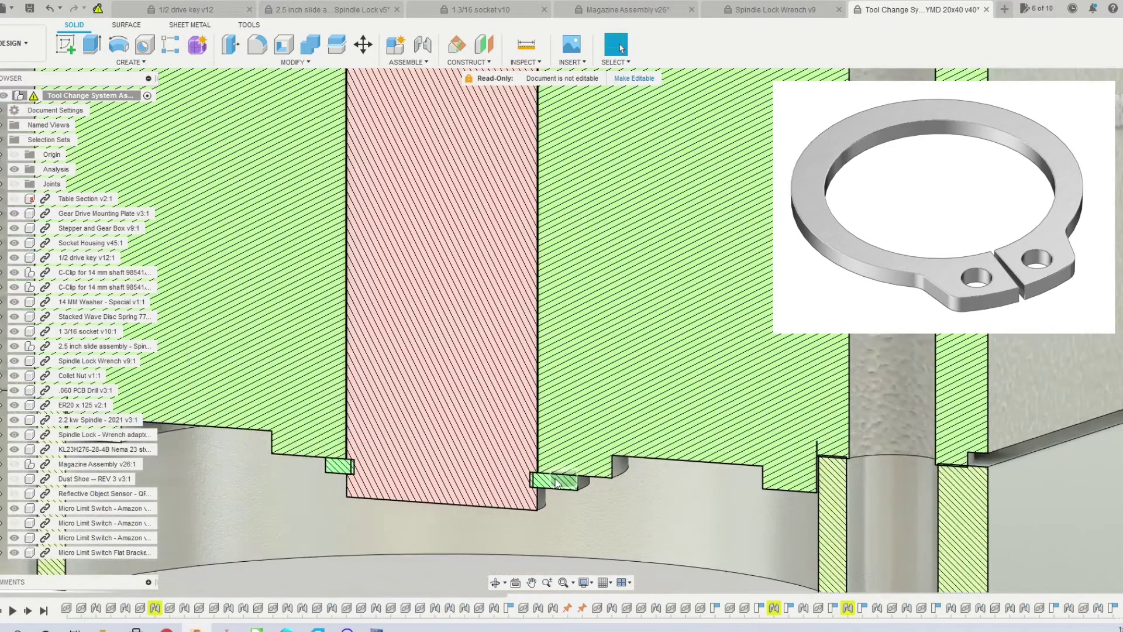
scroll(614, 193, "up", 4)
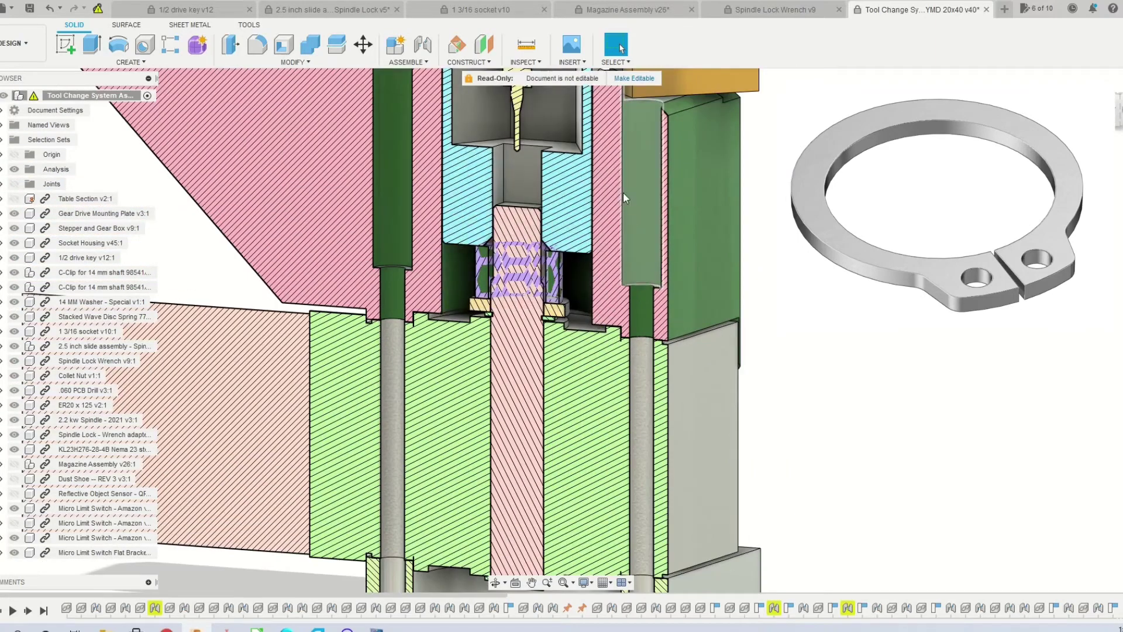
scroll(609, 195, "up", 2)
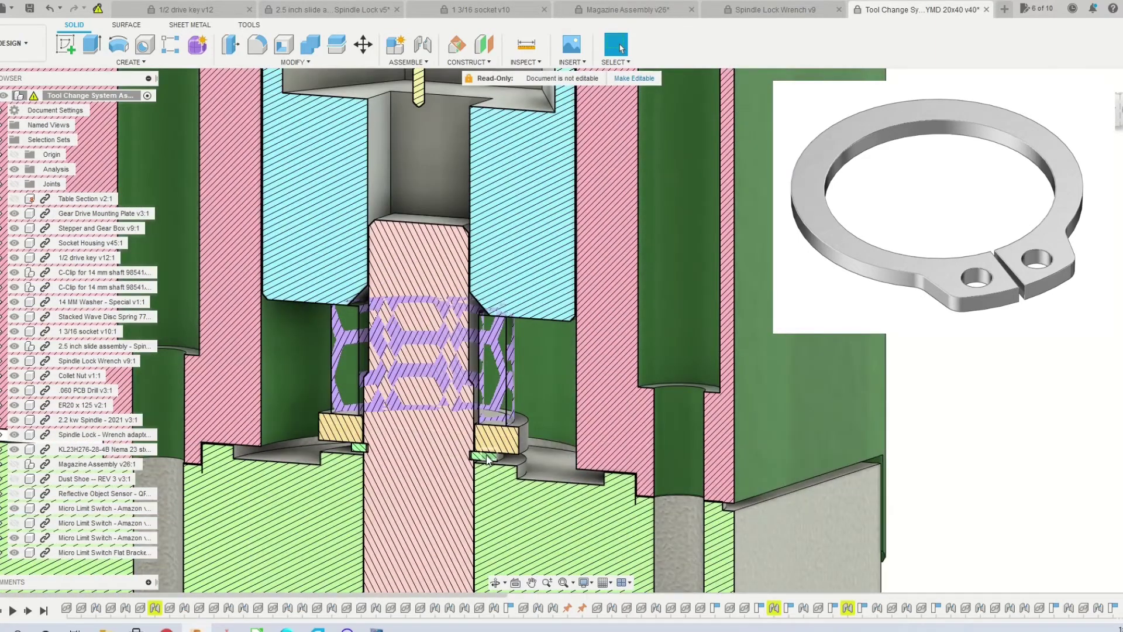
scroll(487, 459, "up", 6)
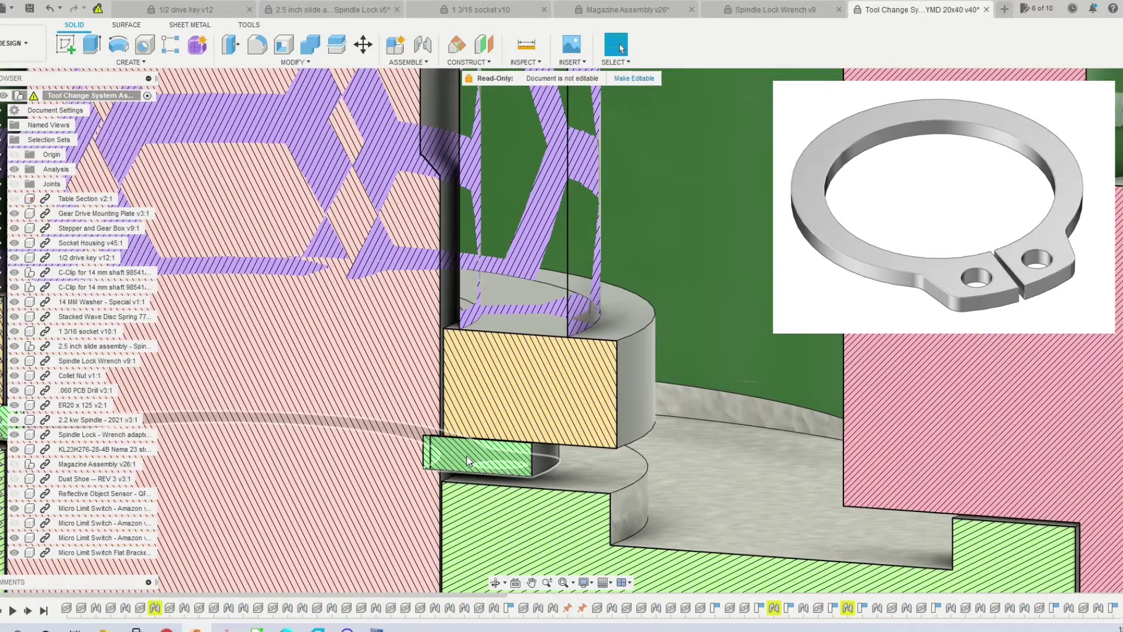
scroll(468, 460, "up", 1)
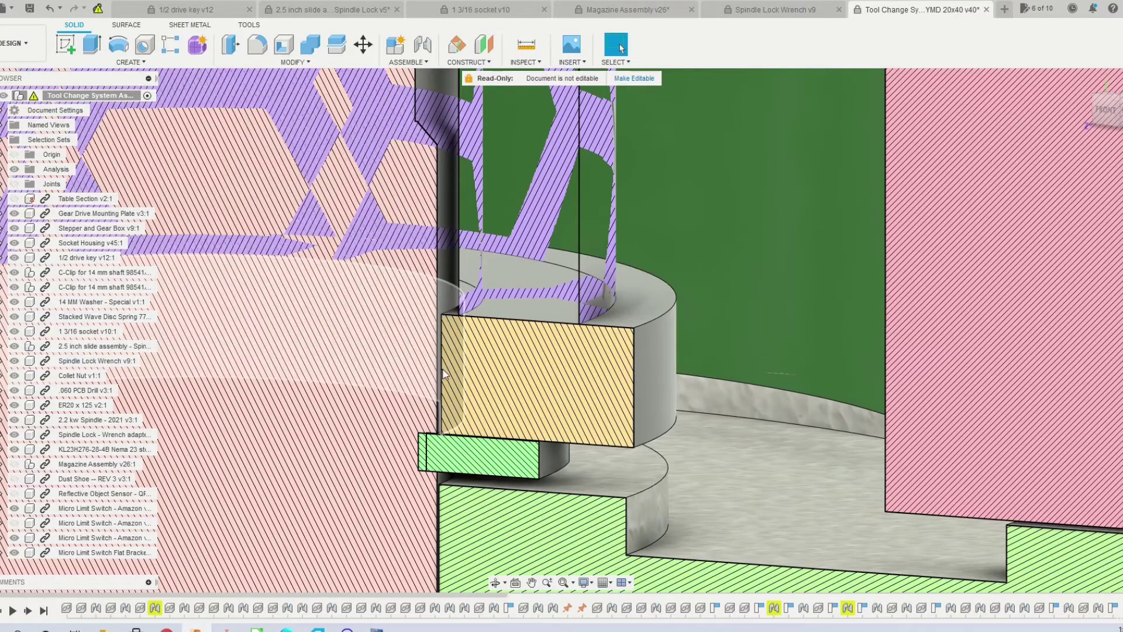
scroll(403, 425, "down", 5)
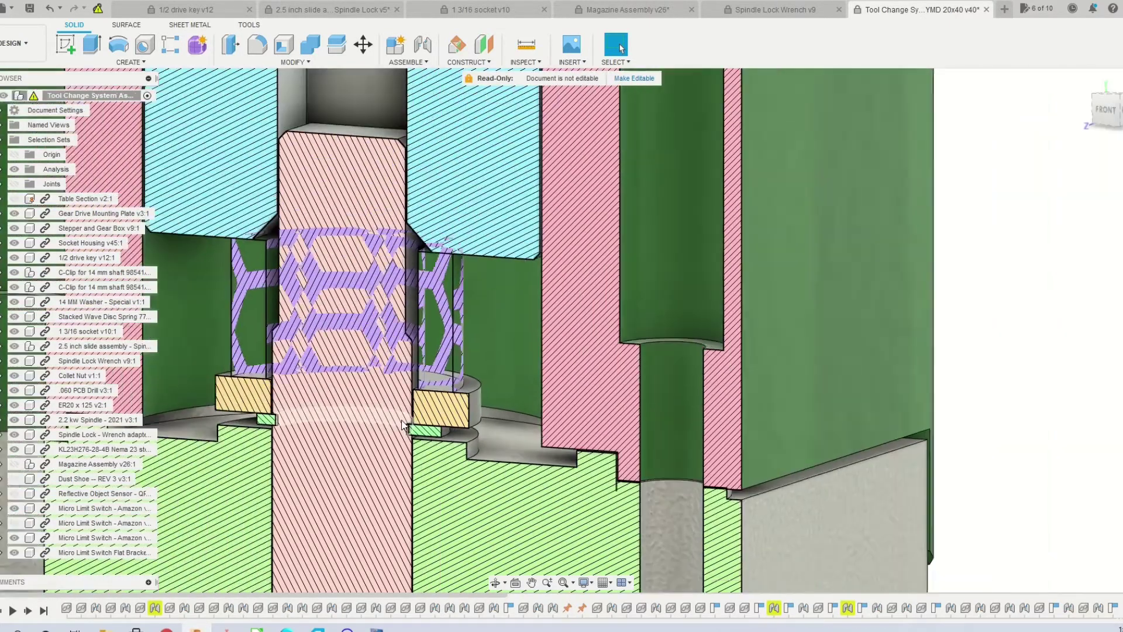
Examine the stacked wave disc spring around the drive key, between the 14 mm washer and the 1 3/16 socket.
scroll(403, 426, "down", 1)
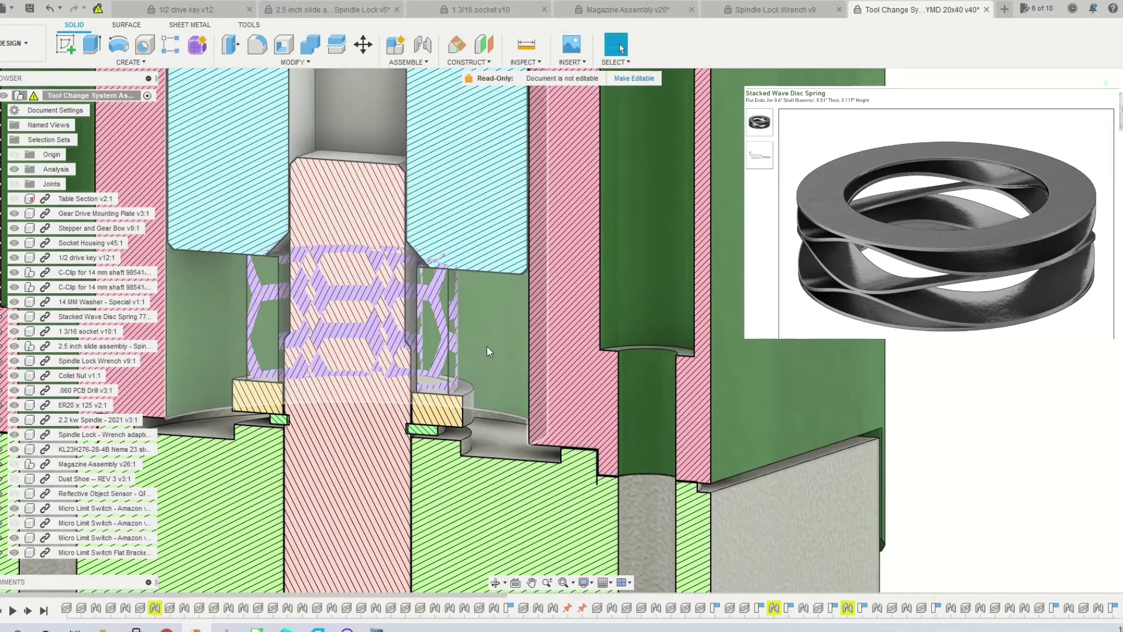
scroll(453, 348, "down", 2)
scroll(454, 349, "down", 3)
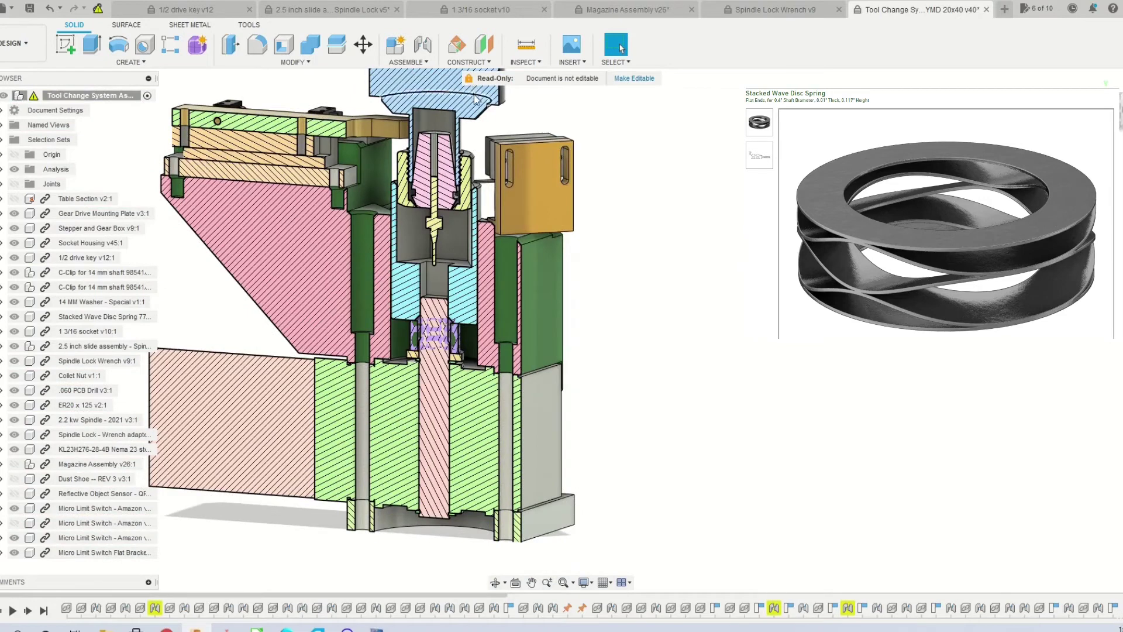
scroll(443, 333, "up", 1)
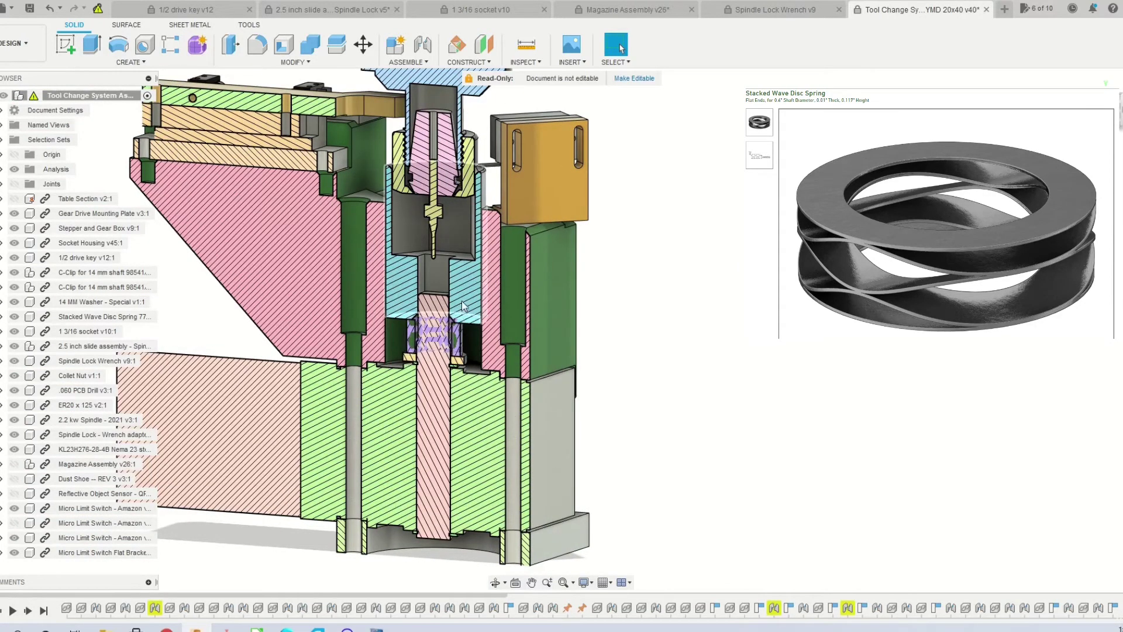
scroll(460, 342, "up", 3)
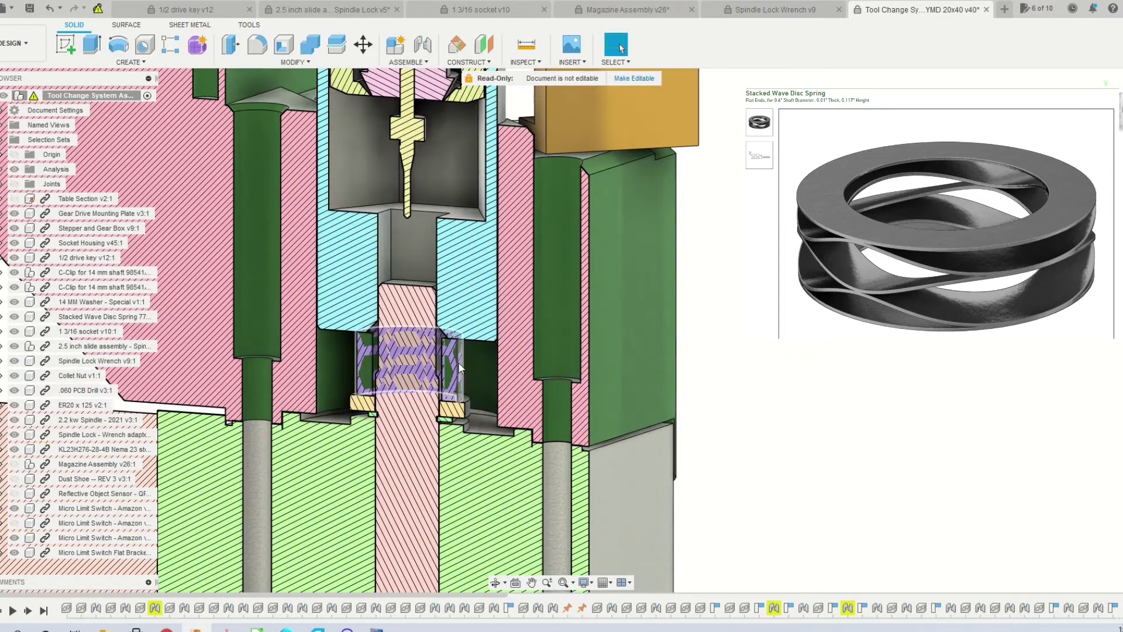
scroll(442, 297, "down", 2)
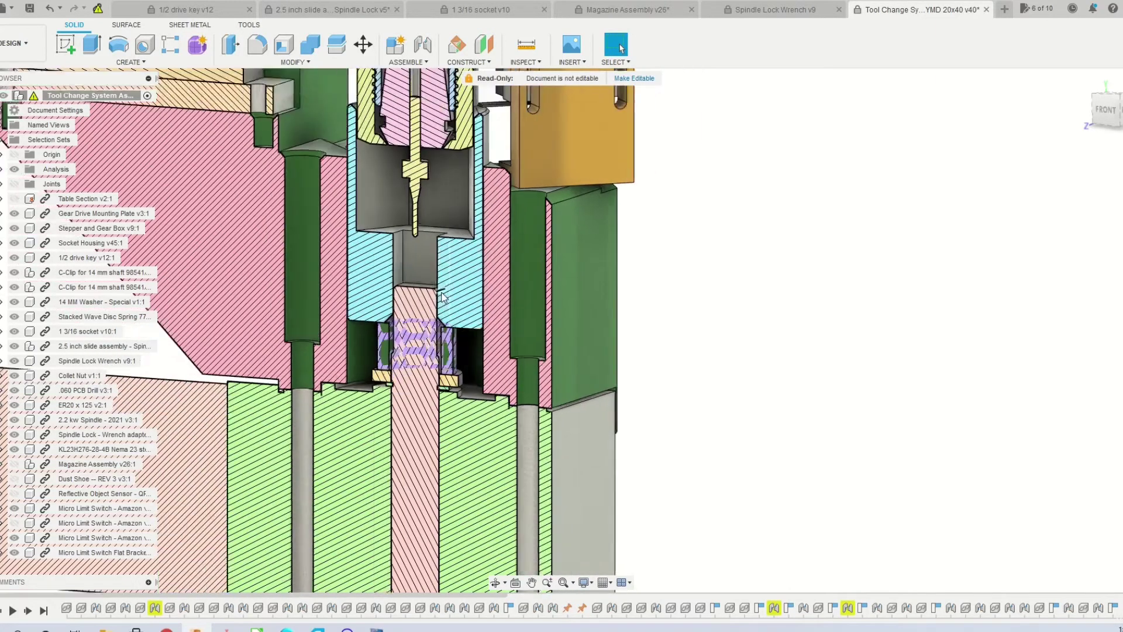
scroll(441, 297, "down", 1)
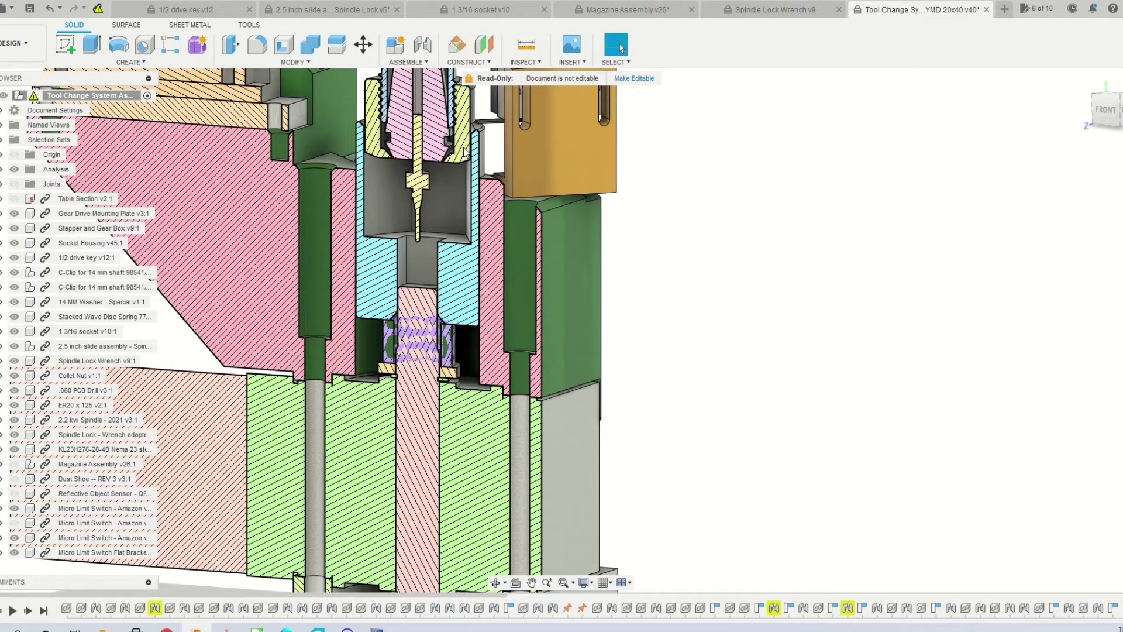
Examine how the collet nut seats in the 1 3/16 socket and how the micro limit switch lever meets the socket rim.
scroll(465, 149, "down", 3)
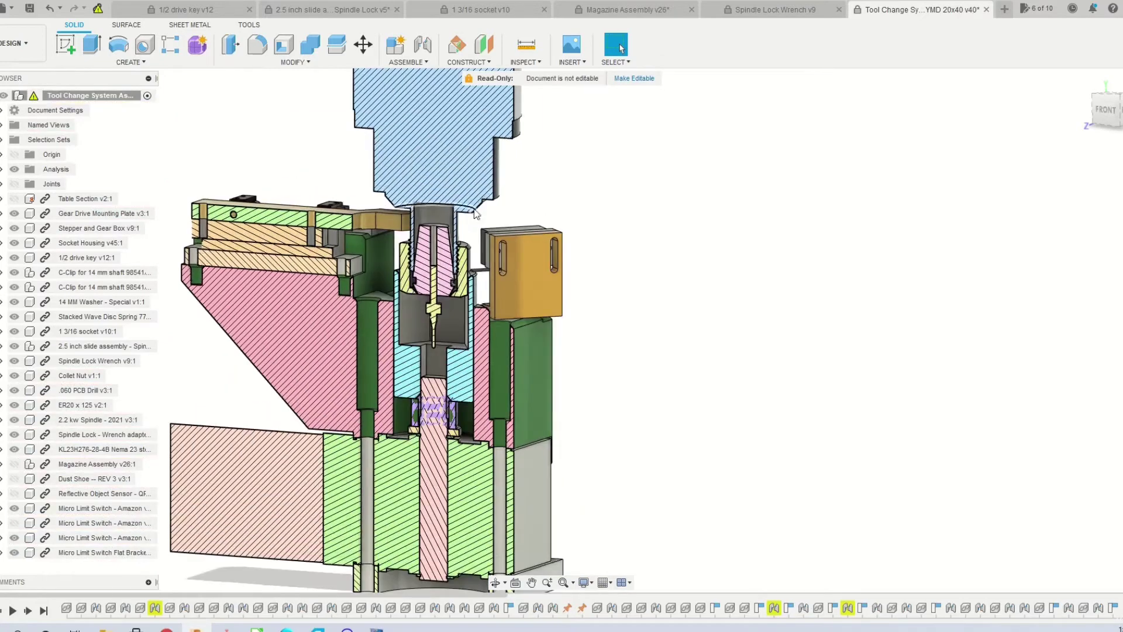
scroll(475, 237, "up", 3)
scroll(476, 237, "up", 3)
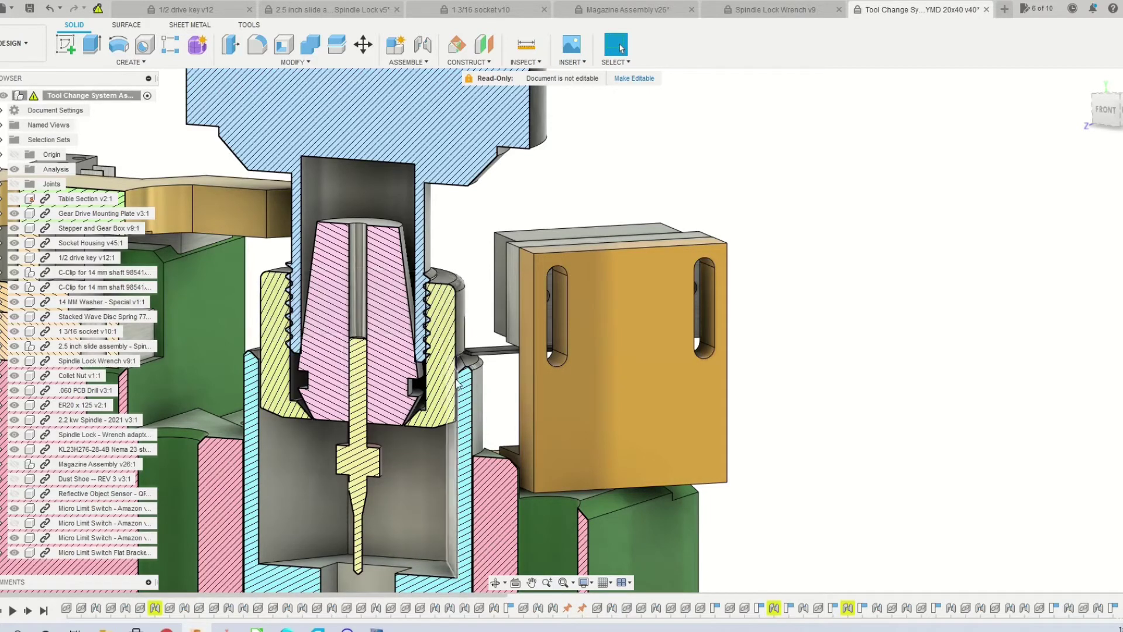
scroll(462, 450, "down", 1)
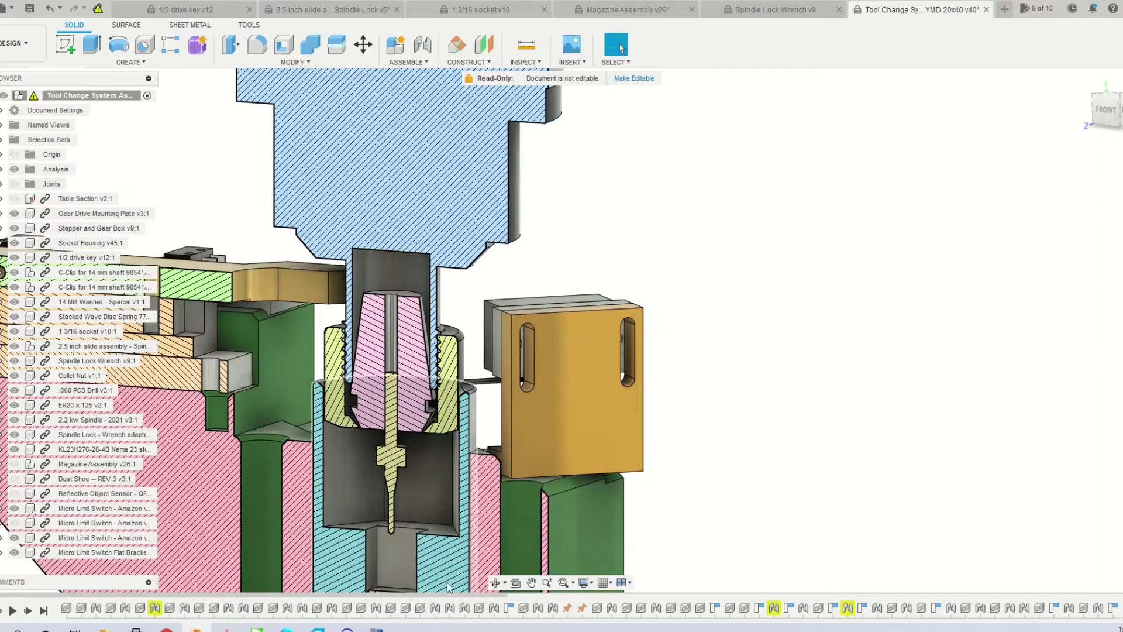
scroll(369, 468, "down", 4)
scroll(371, 486, "up", 4)
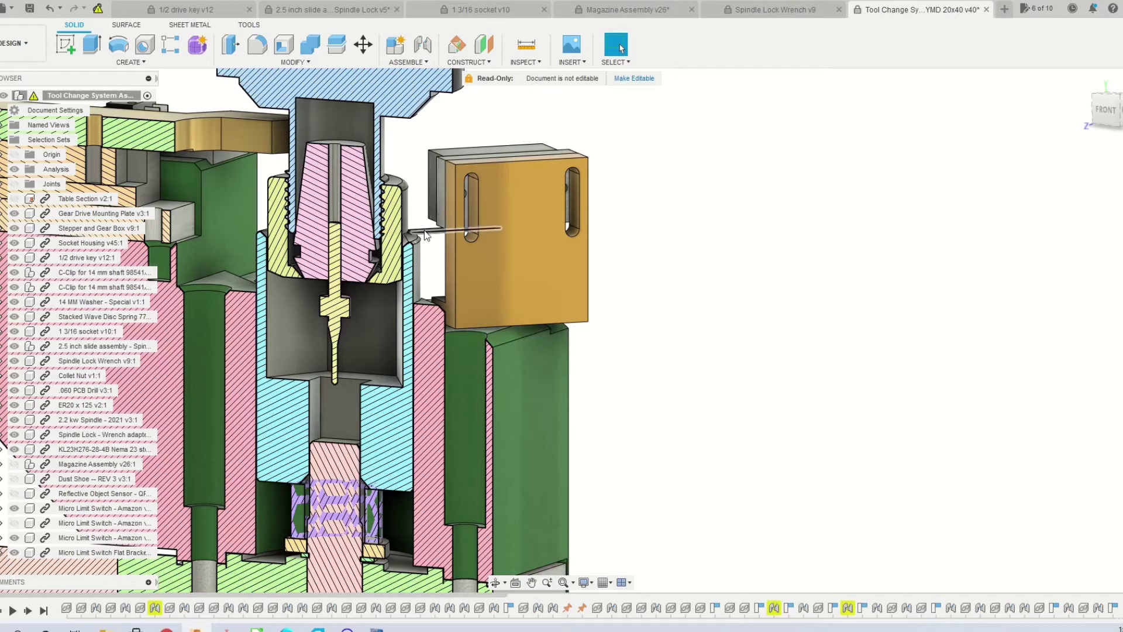
scroll(437, 277, "down", 5)
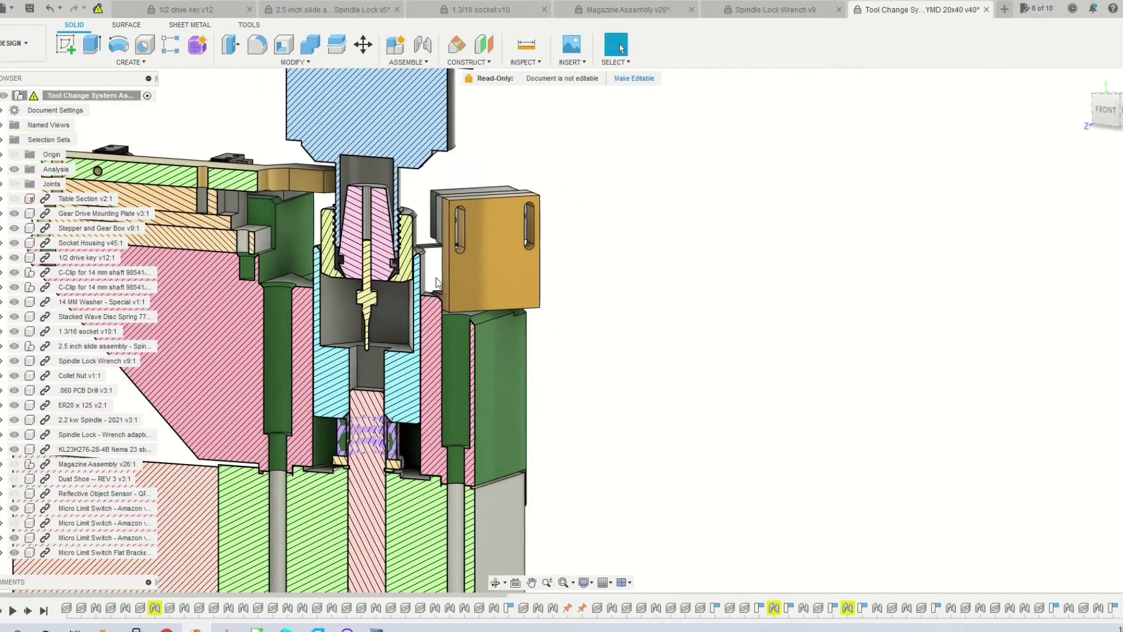
scroll(253, 241, "up", 5)
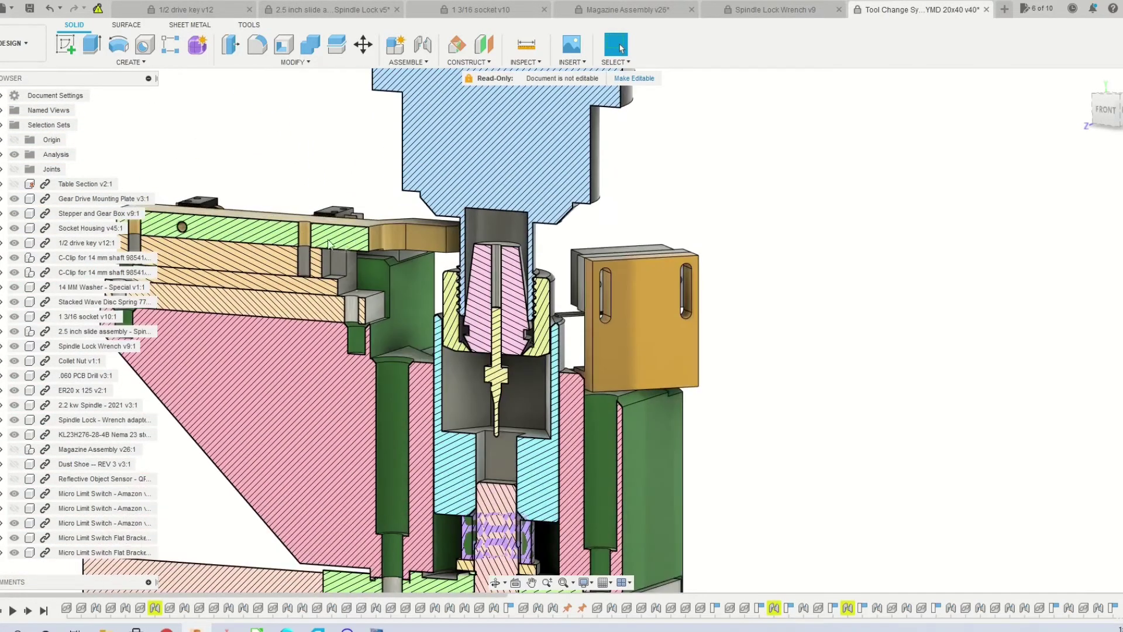
Inspect the spindle lock wrench slide from the left side, and return to an angled front view of the sectioned assembly.
left_click_drag(253, 241, 293, 270)
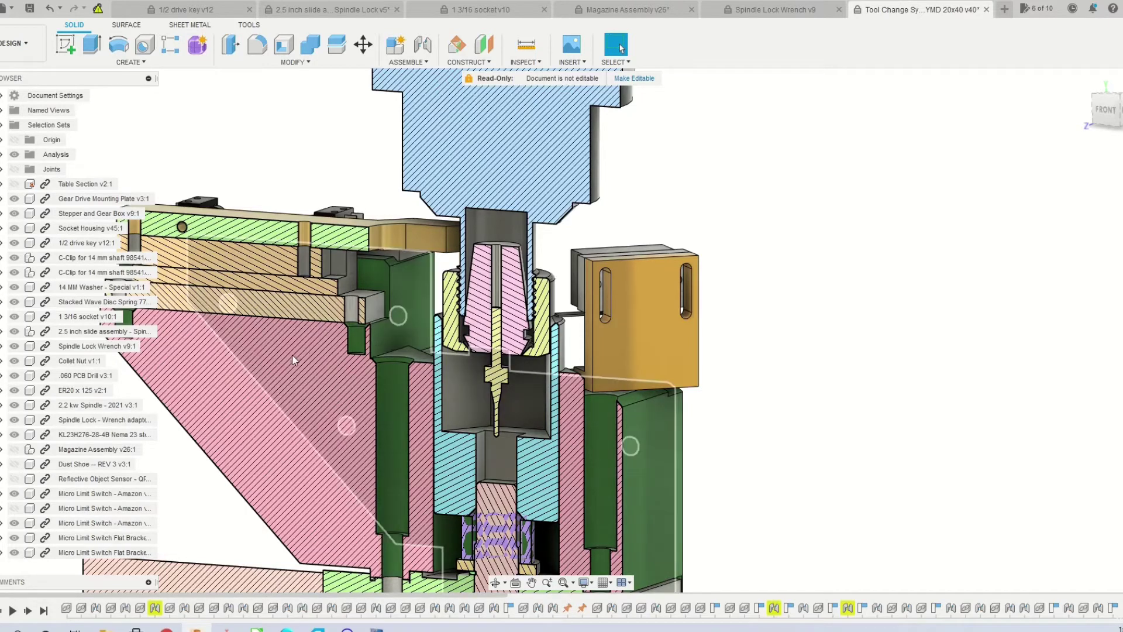
scroll(391, 328, "down", 4)
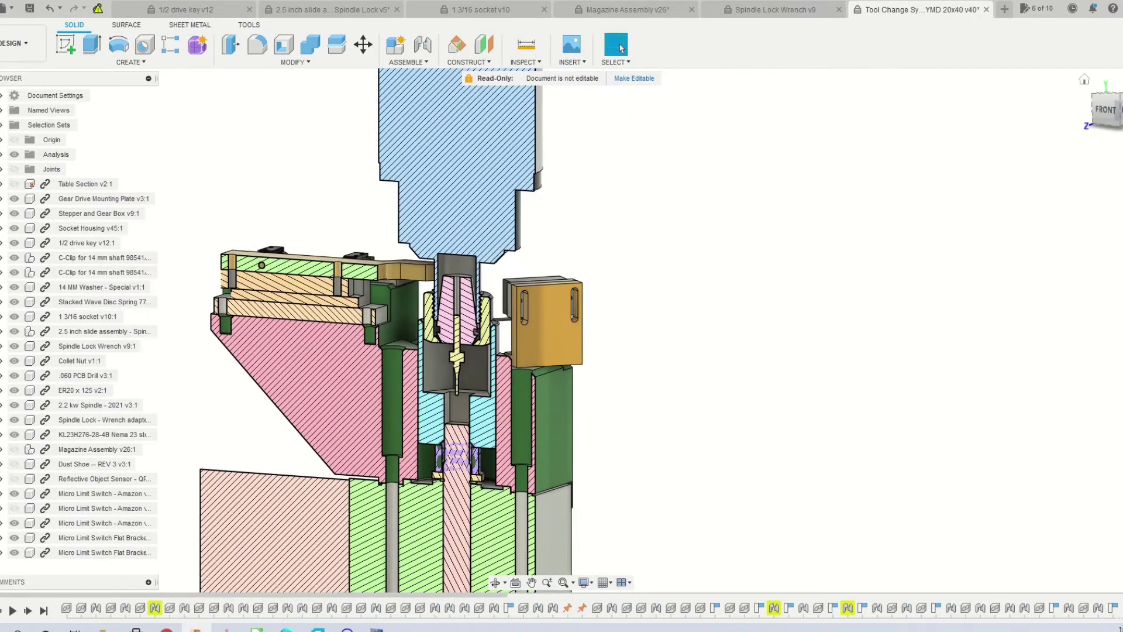
left_click_drag(416, 316, 462, 318)
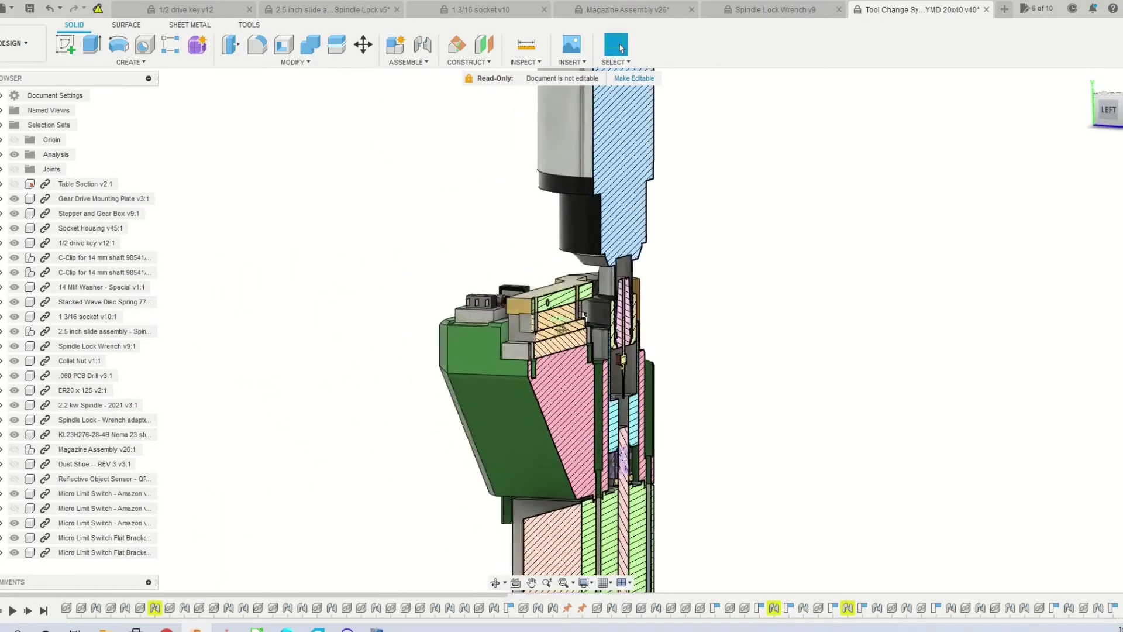
scroll(646, 331, "up", 8)
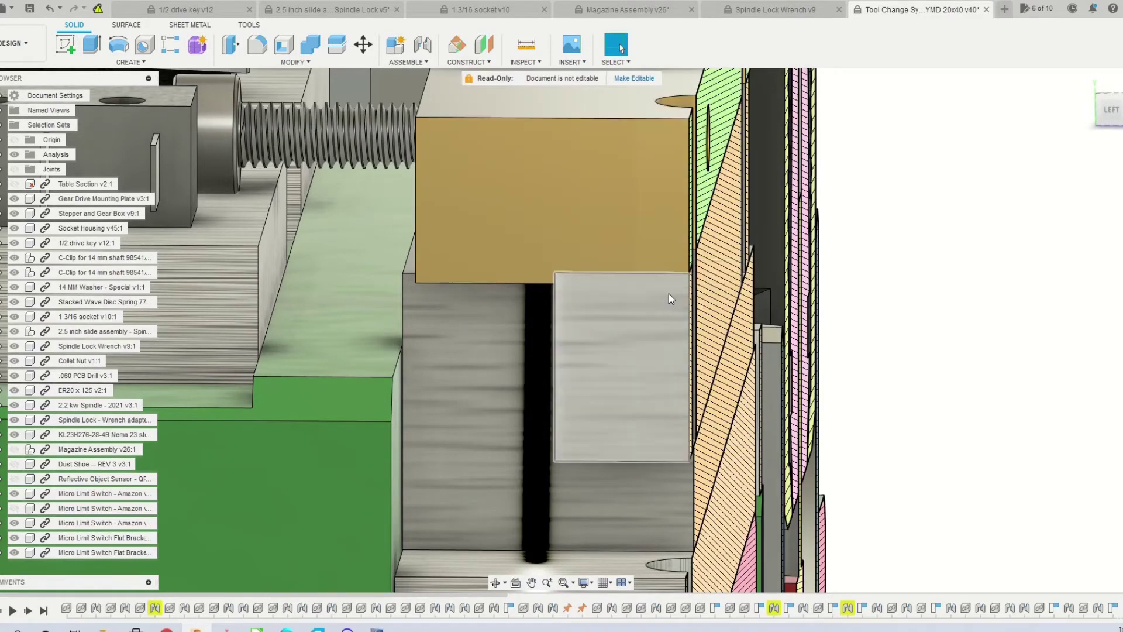
left_click(1095, 111)
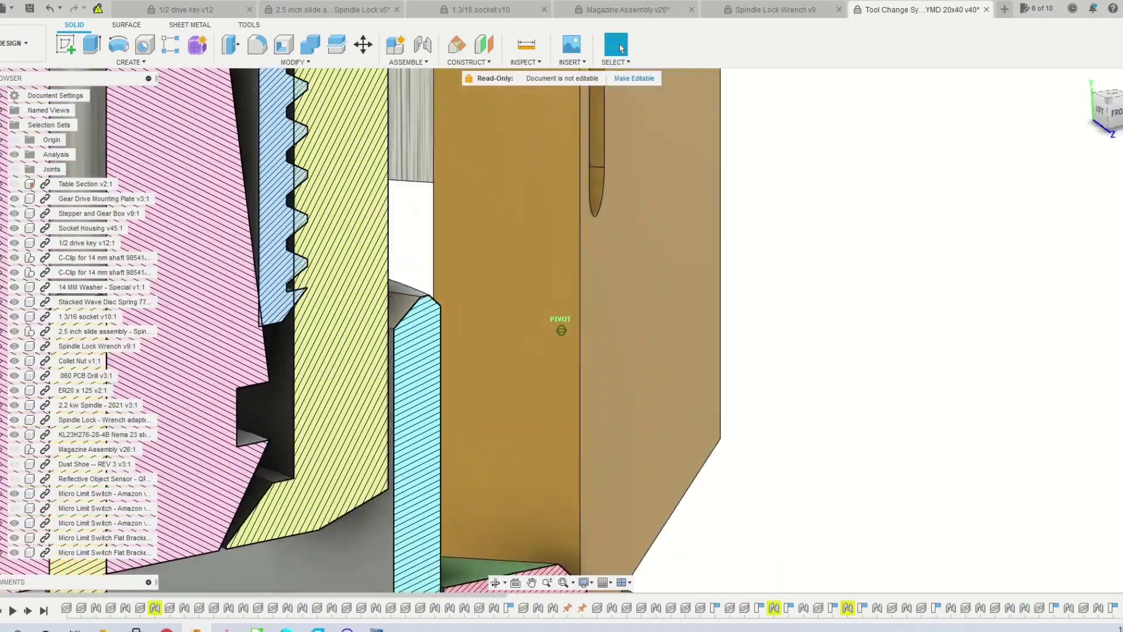
scroll(686, 274, "down", 3)
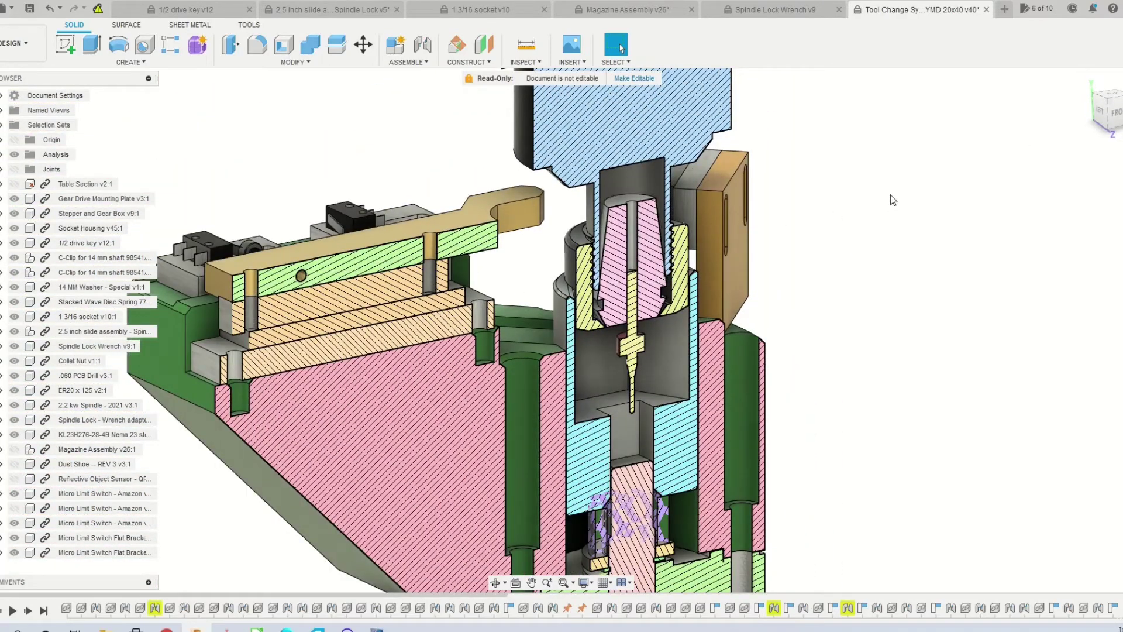
left_click(1114, 112)
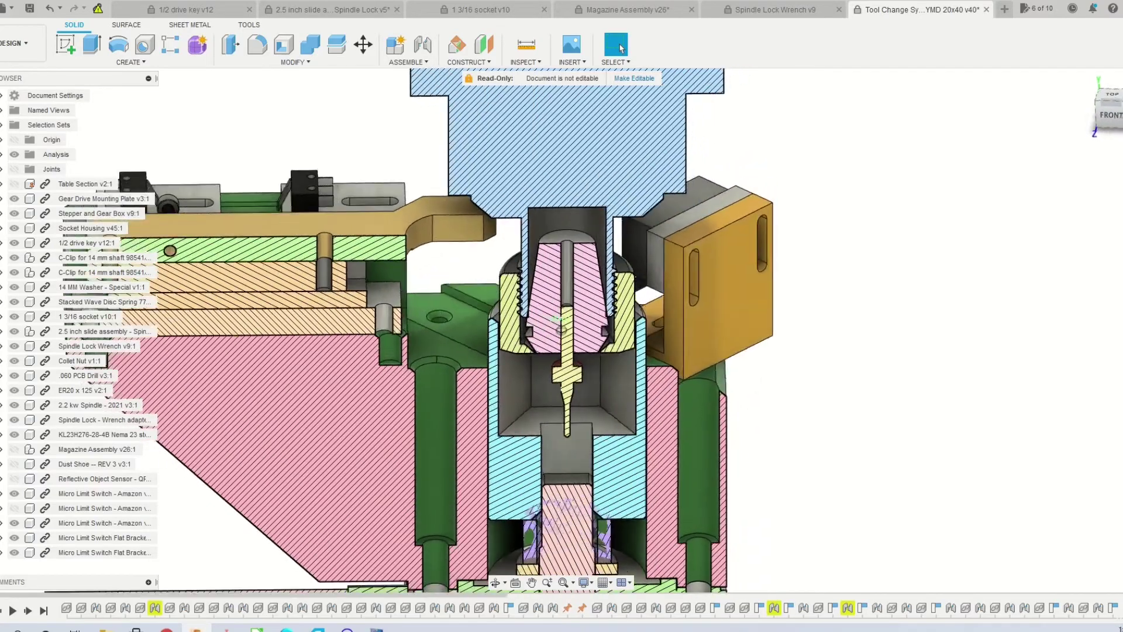
scroll(626, 428, "up", 5)
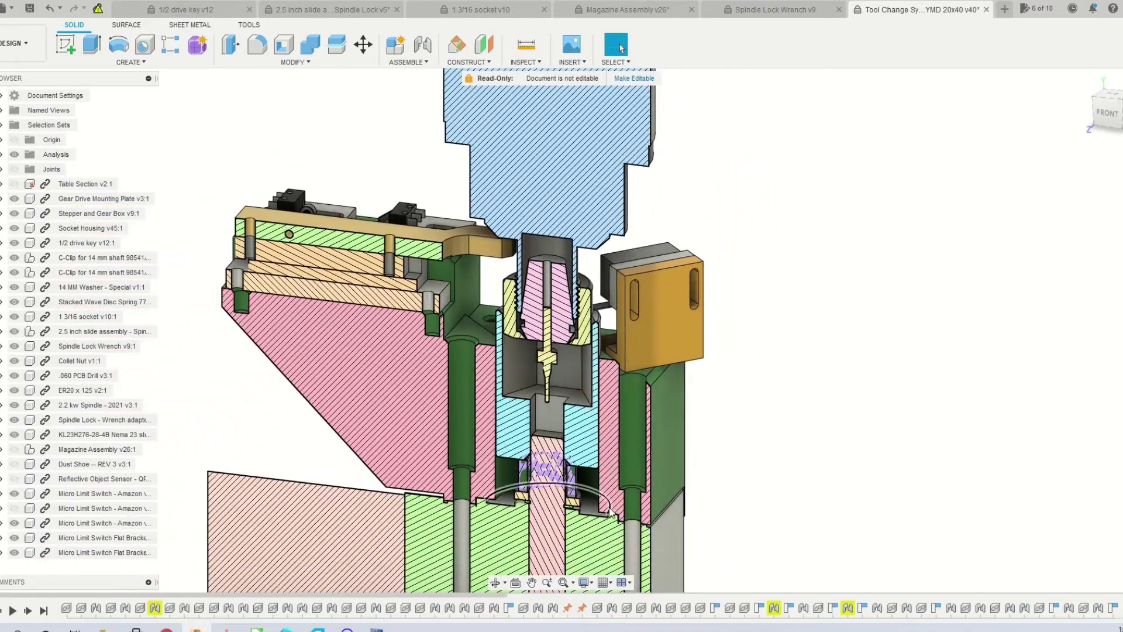
scroll(581, 255, "down", 2)
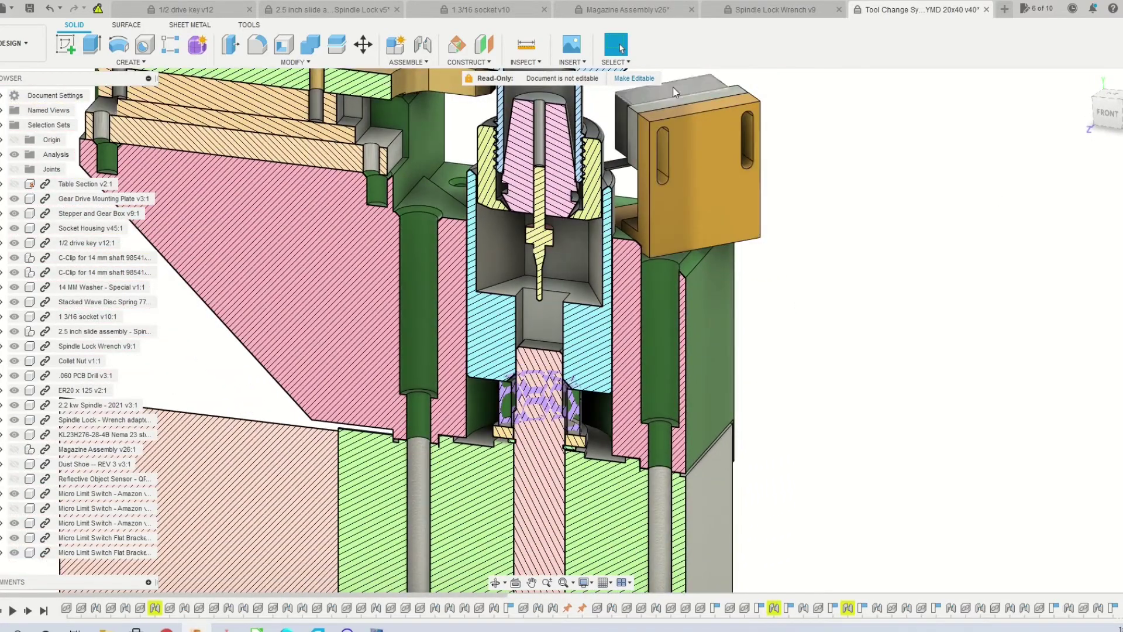
Examine the spindle nose, ER20 collet, collet nut and PCB drill inside the sectioned socket.
scroll(588, 251, "down", 2)
scroll(588, 251, "down", 1)
scroll(468, 124, "up", 4)
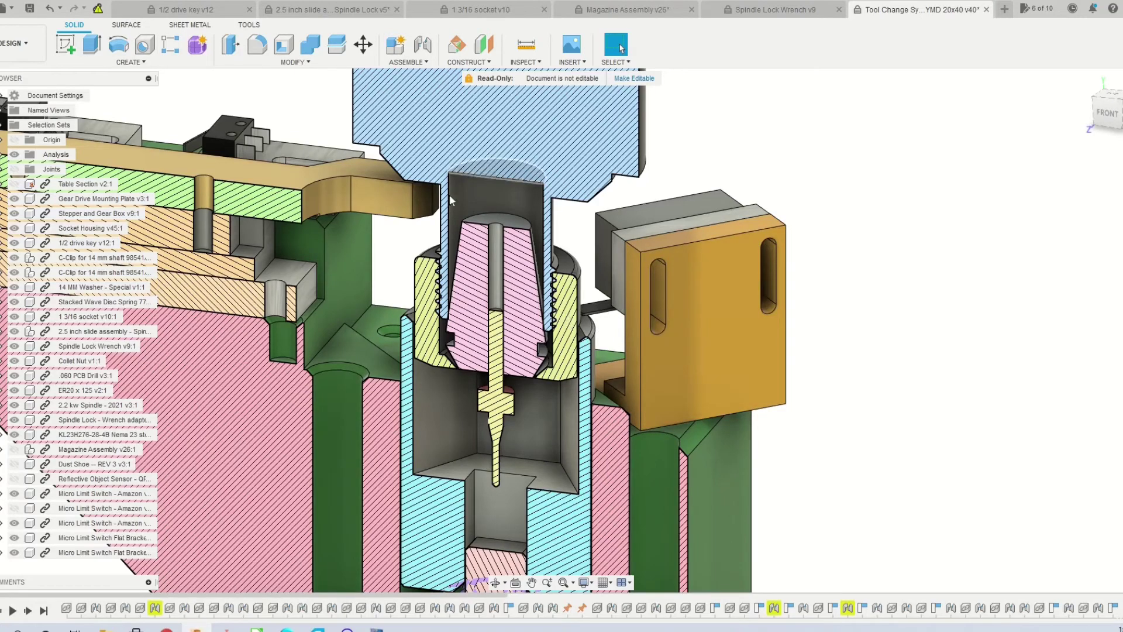
scroll(576, 504, "down", 6)
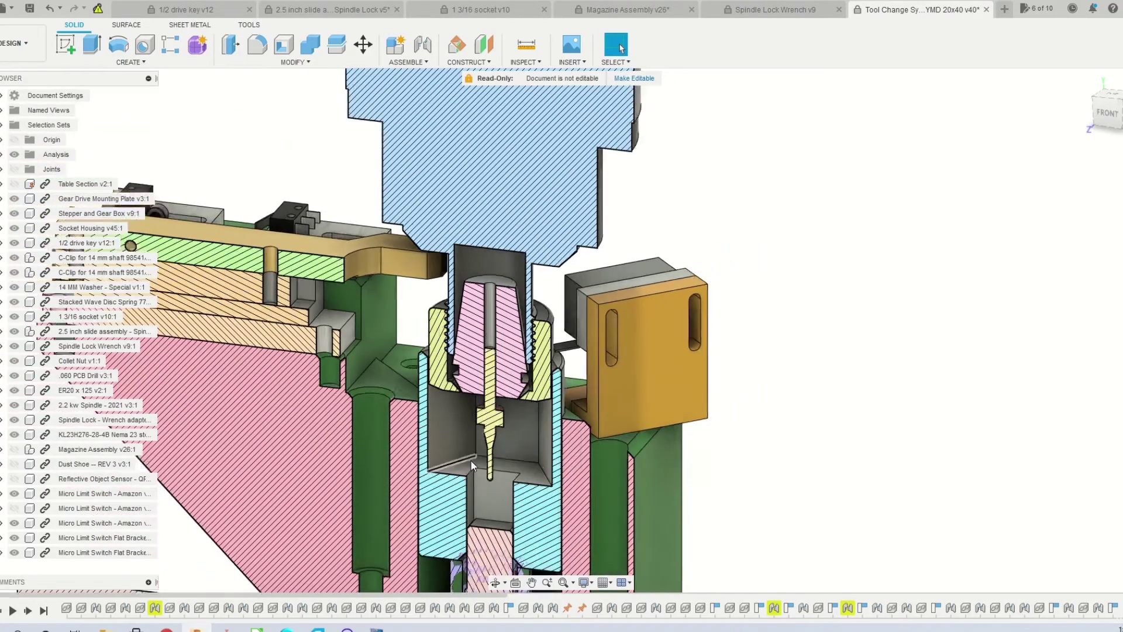
scroll(299, 361, "up", 3)
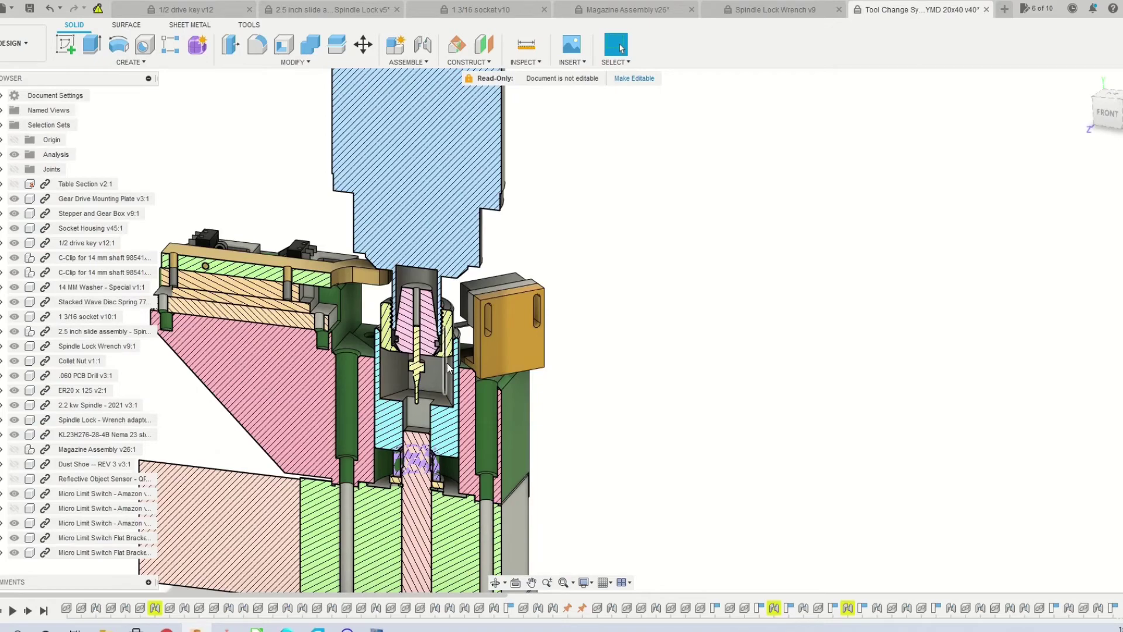
scroll(466, 333, "down", 2)
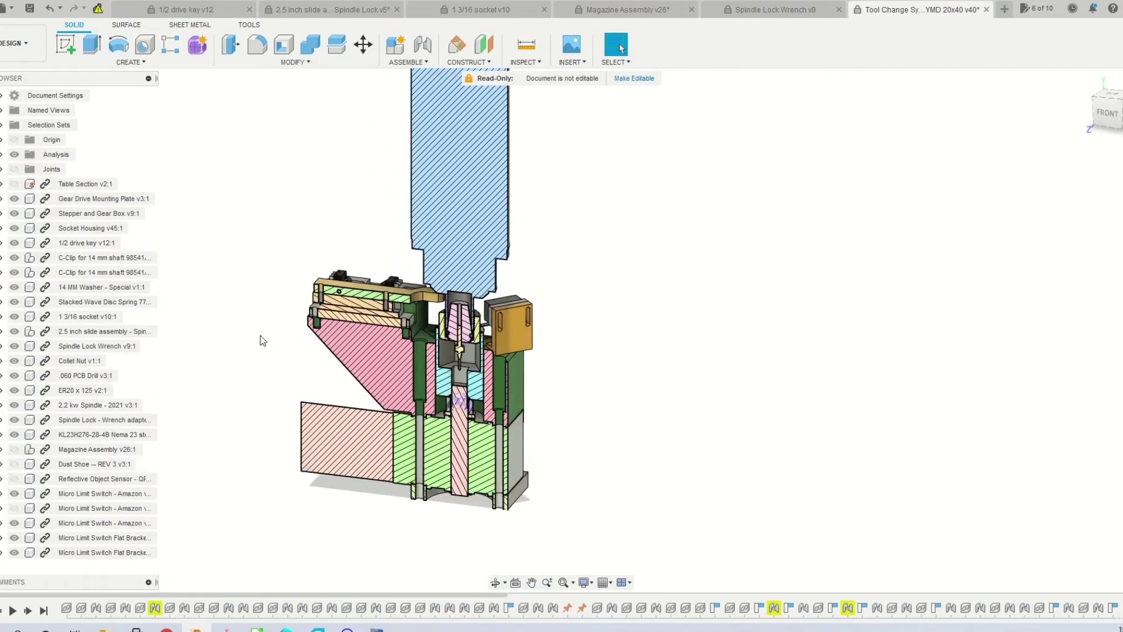
scroll(266, 338, "up", 6)
scroll(637, 329, "up", 1)
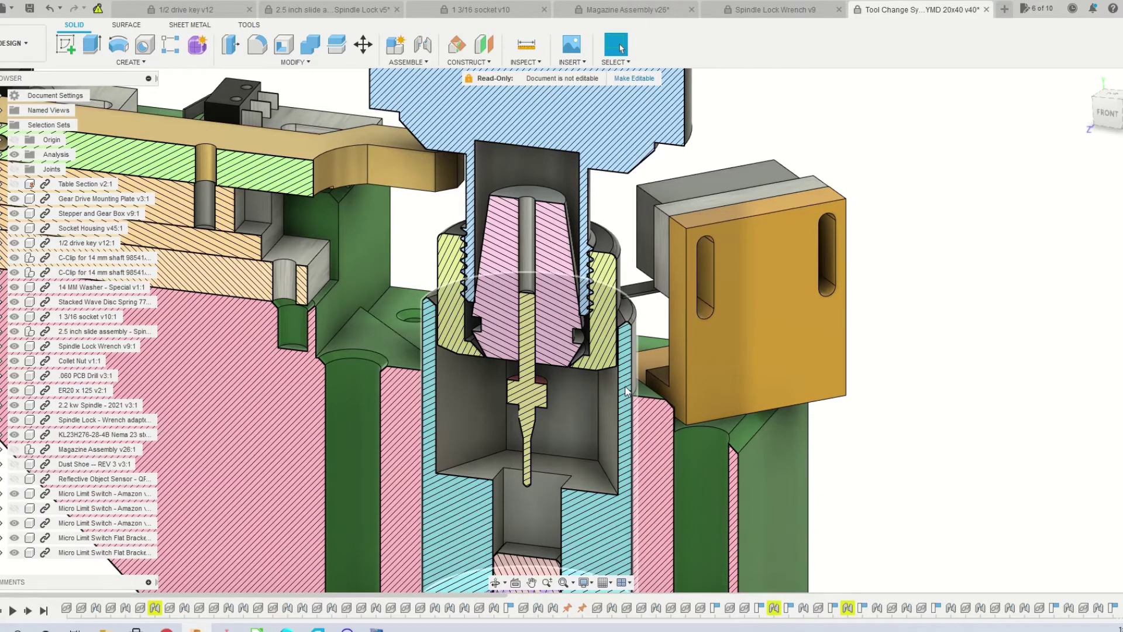
scroll(621, 380, "down", 3)
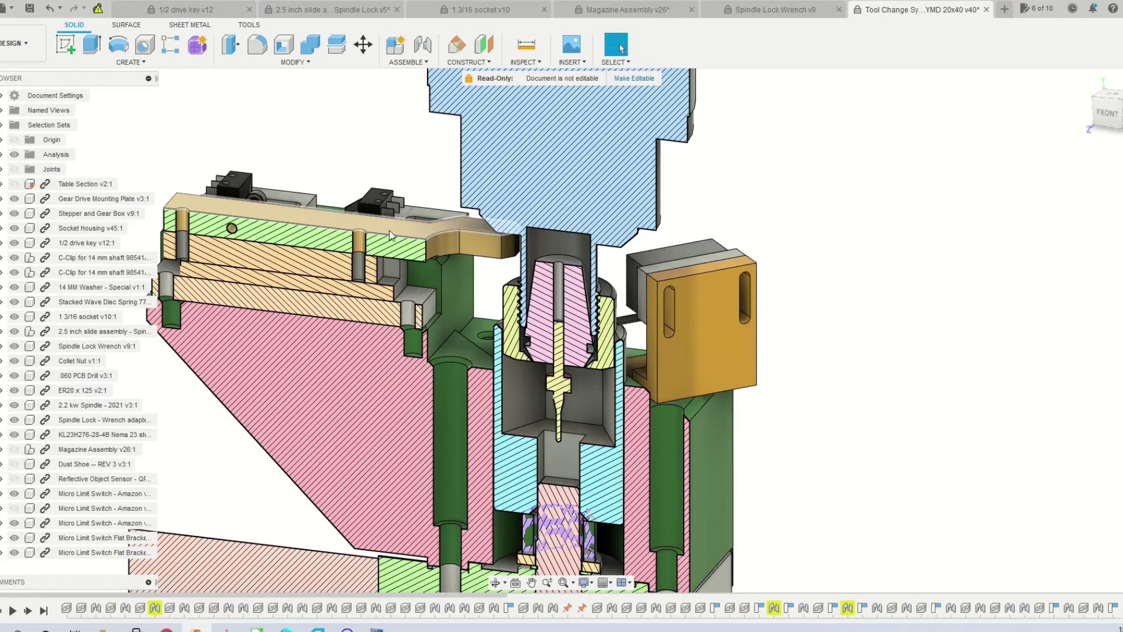
Slide the spindle lock wrench onto the spindle and back to its retracted position, and view the sectioned stepper and gear box.
left_click_drag(388, 230, 413, 223)
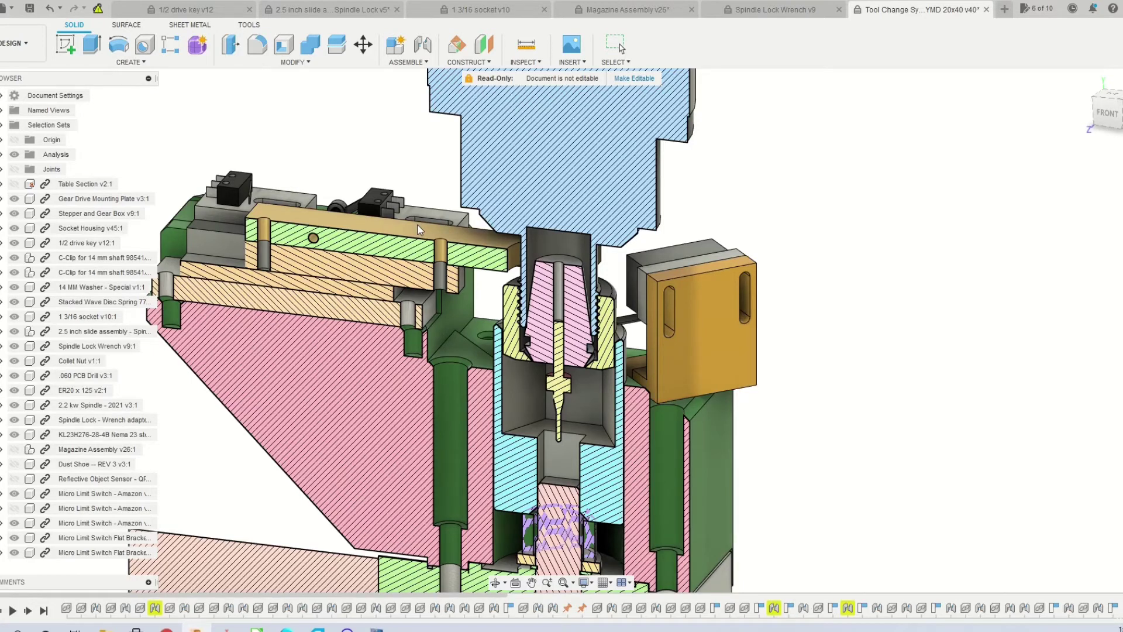
left_click_drag(419, 229, 338, 219)
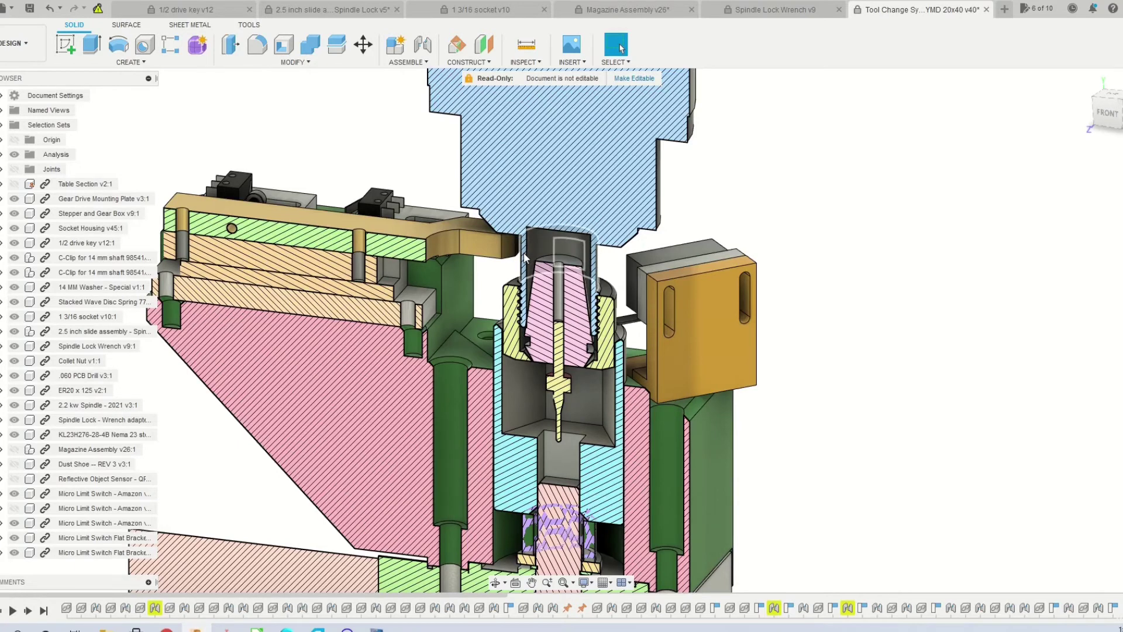
scroll(524, 263, "down", 5)
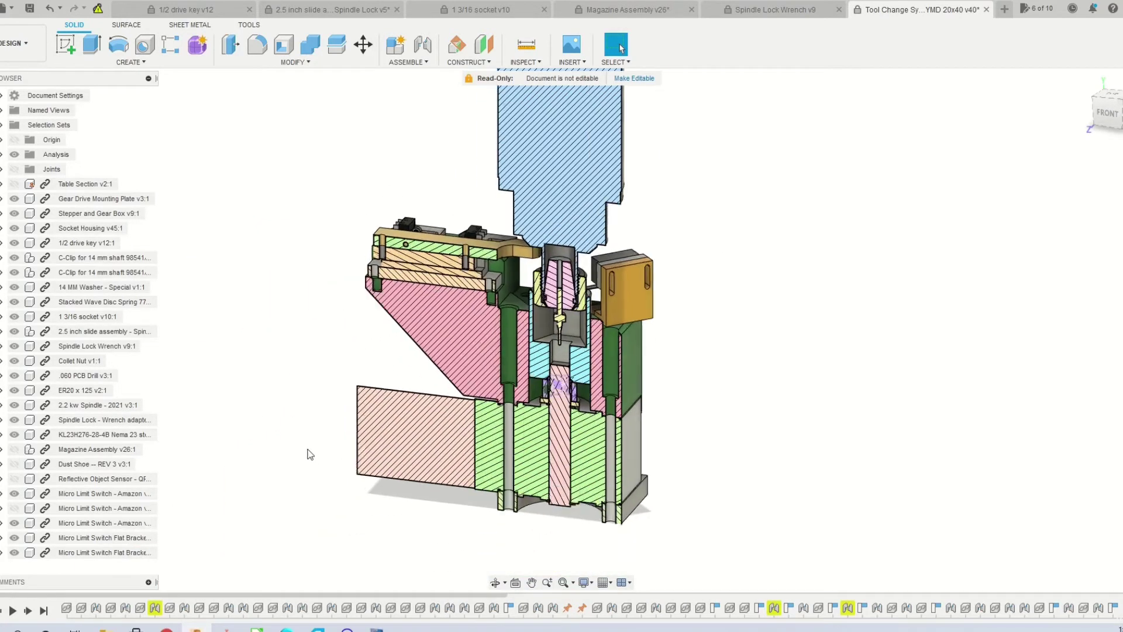
scroll(273, 400, "up", 1)
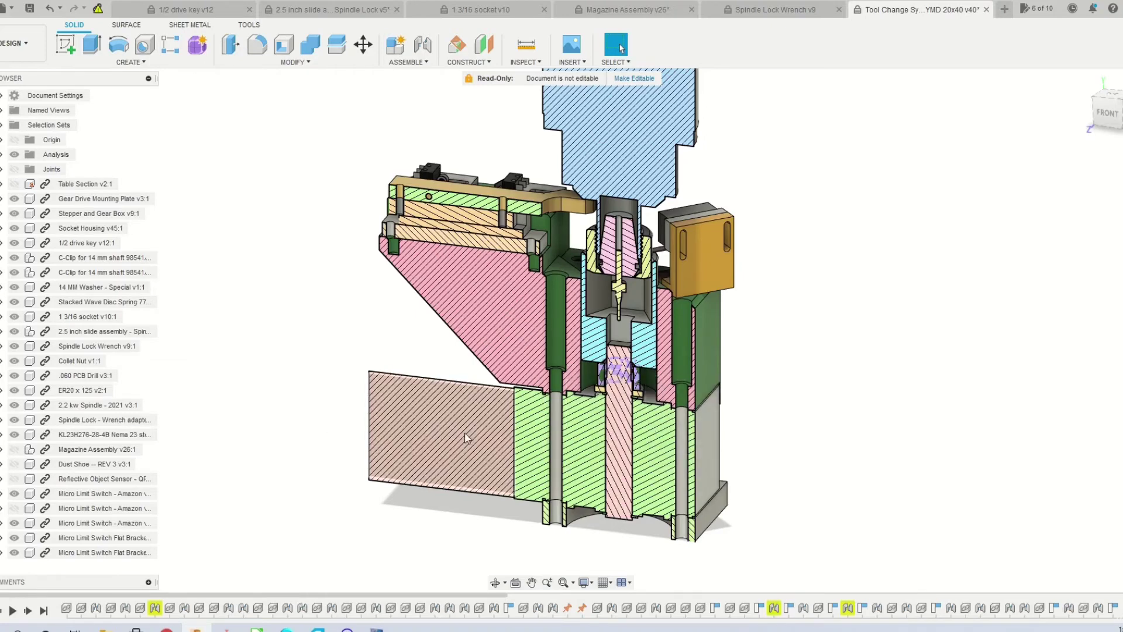
scroll(671, 478, "up", 2)
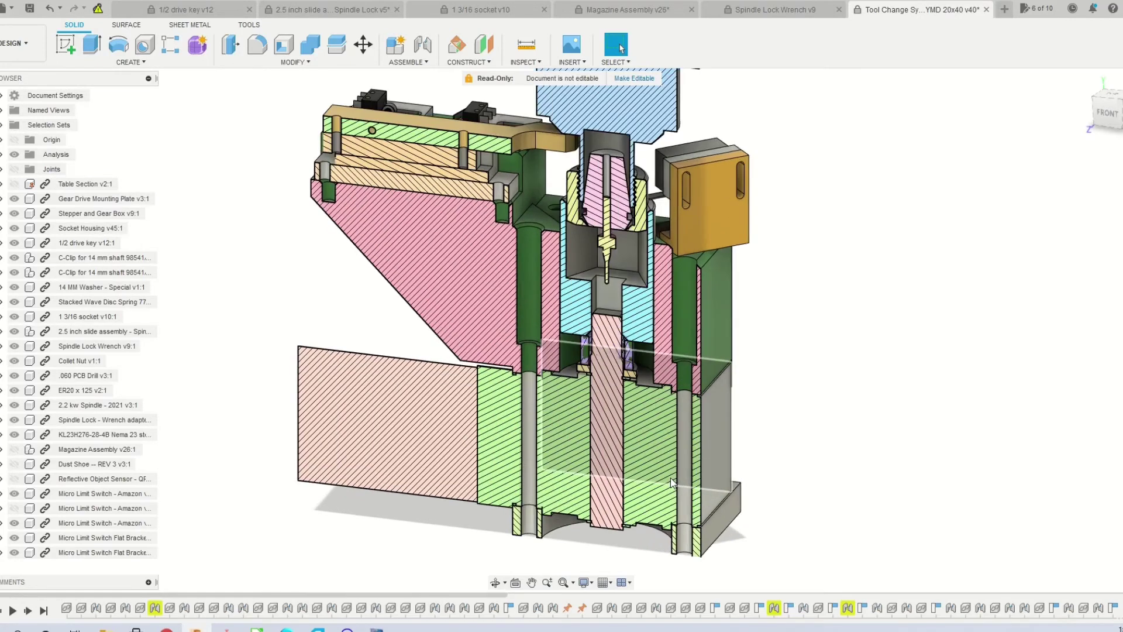